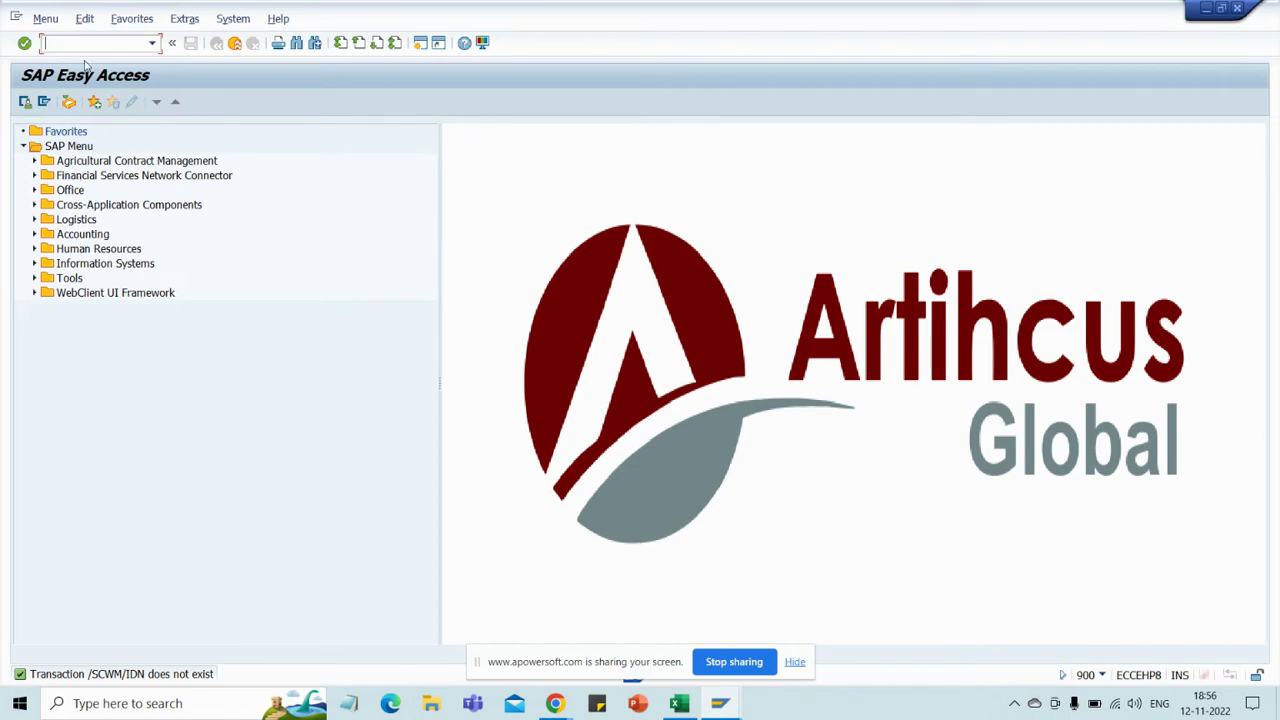
# - Open the Create Inbound Delivery transaction
pyautogui.write('31n')
pyautogui.press('Return')
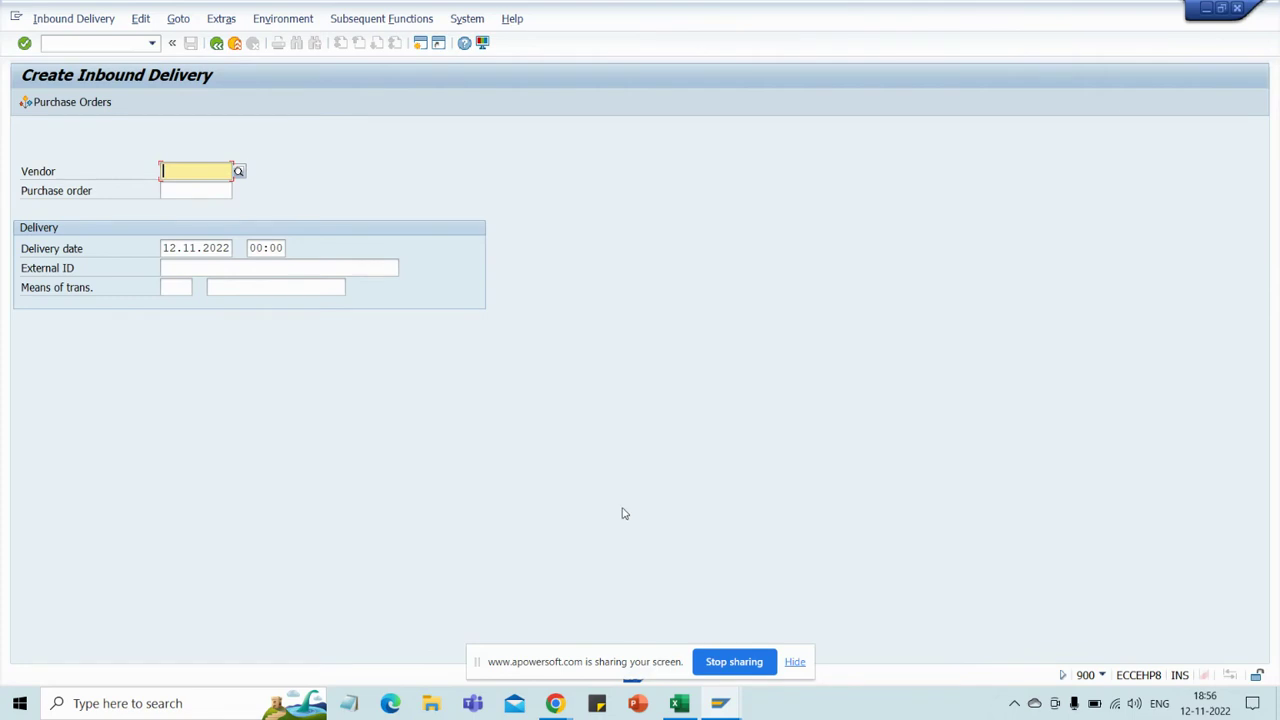
pyautogui.moveTo(566, 708)
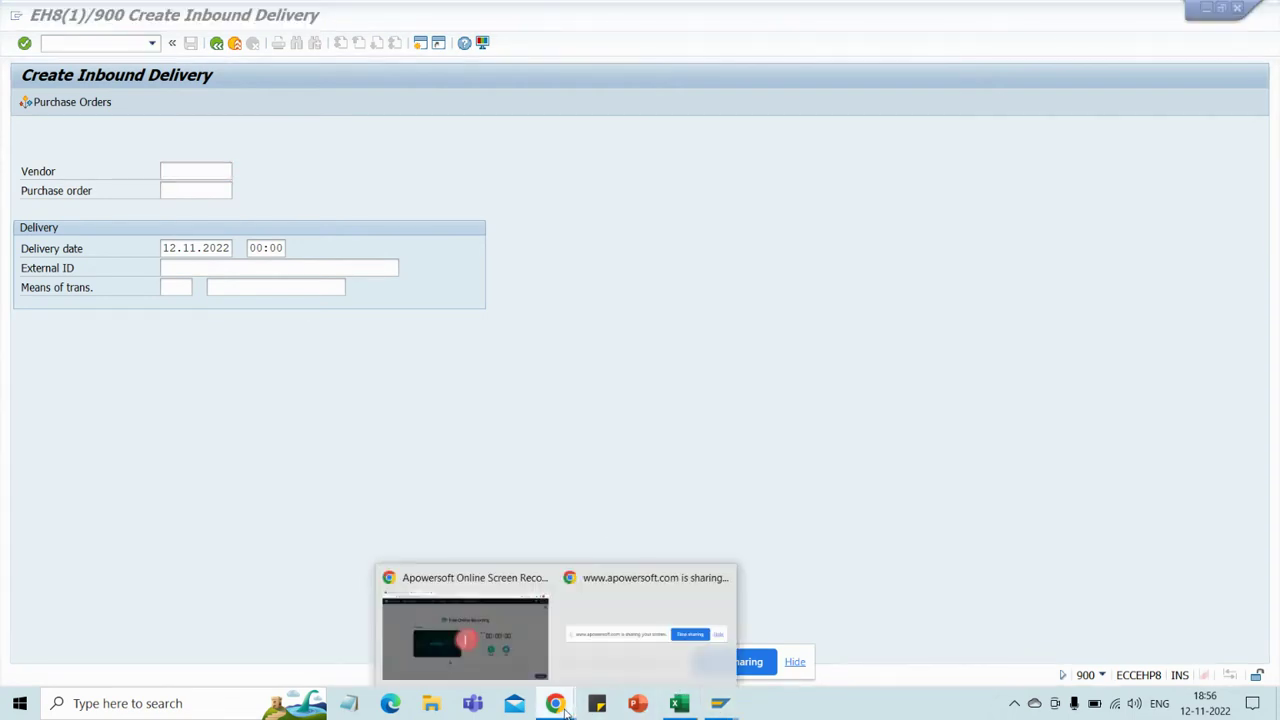
pyautogui.click(518, 650)
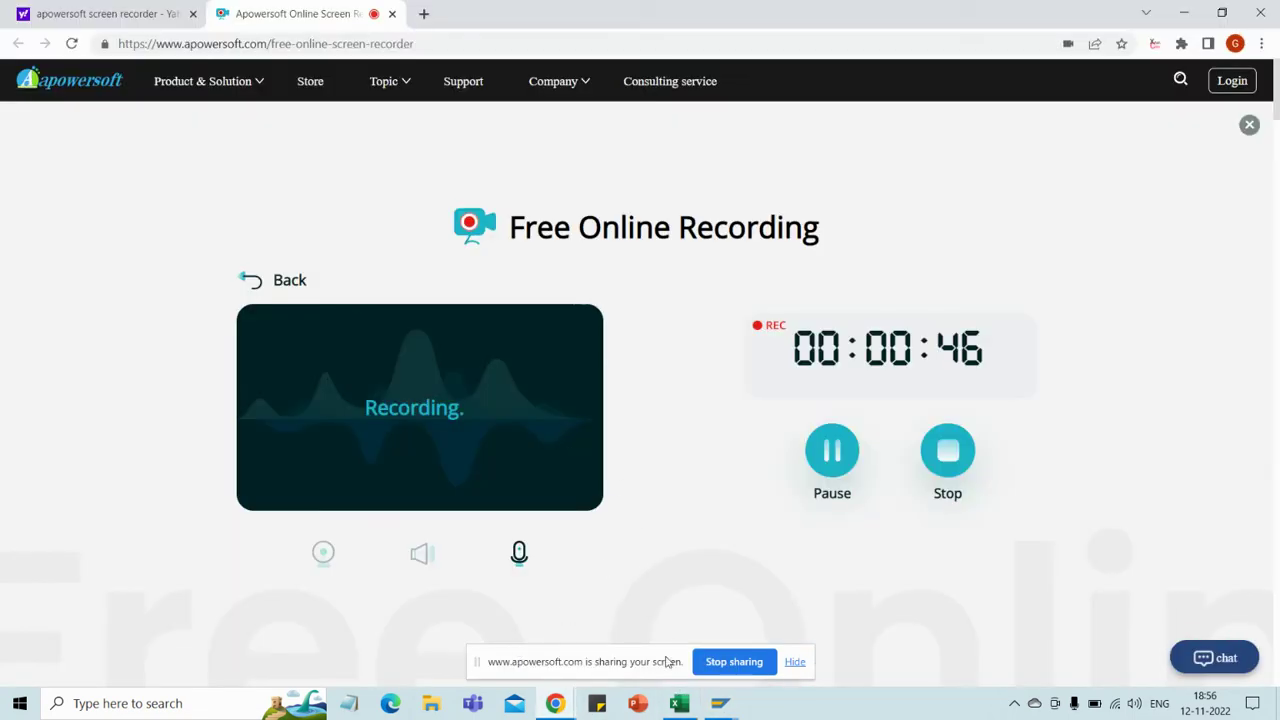
pyautogui.moveTo(722, 710)
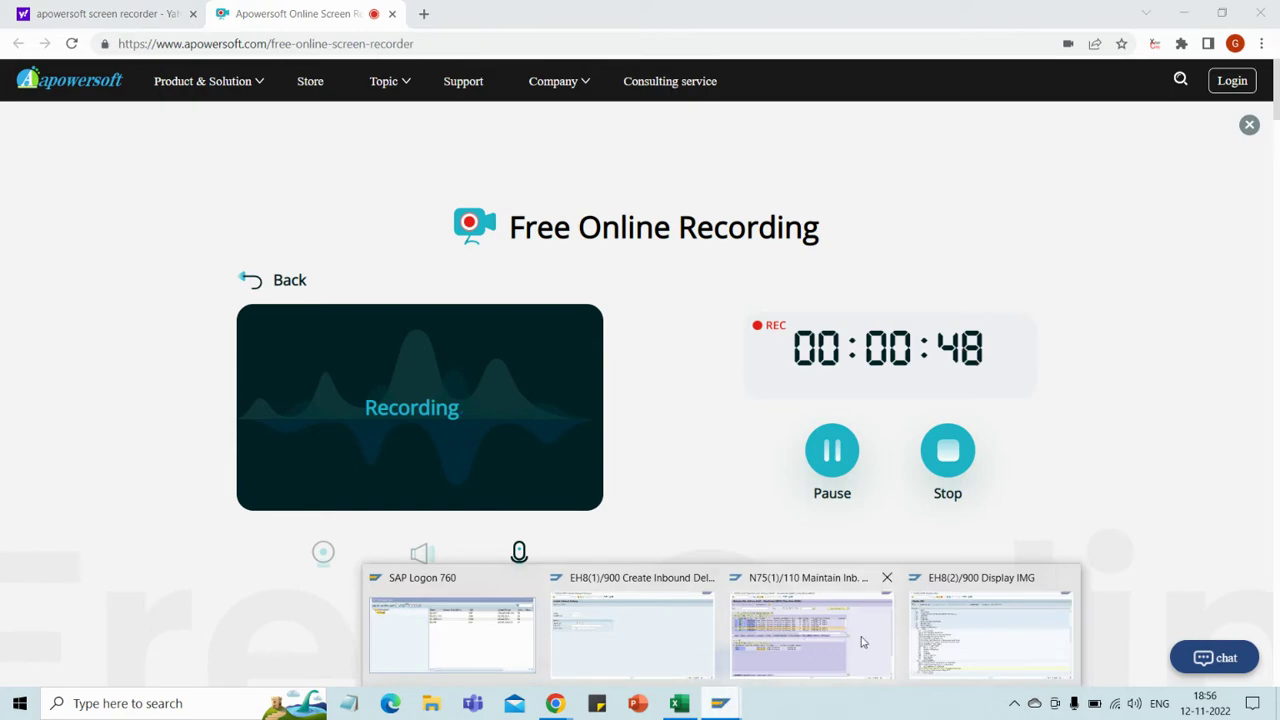
pyautogui.click(620, 643)
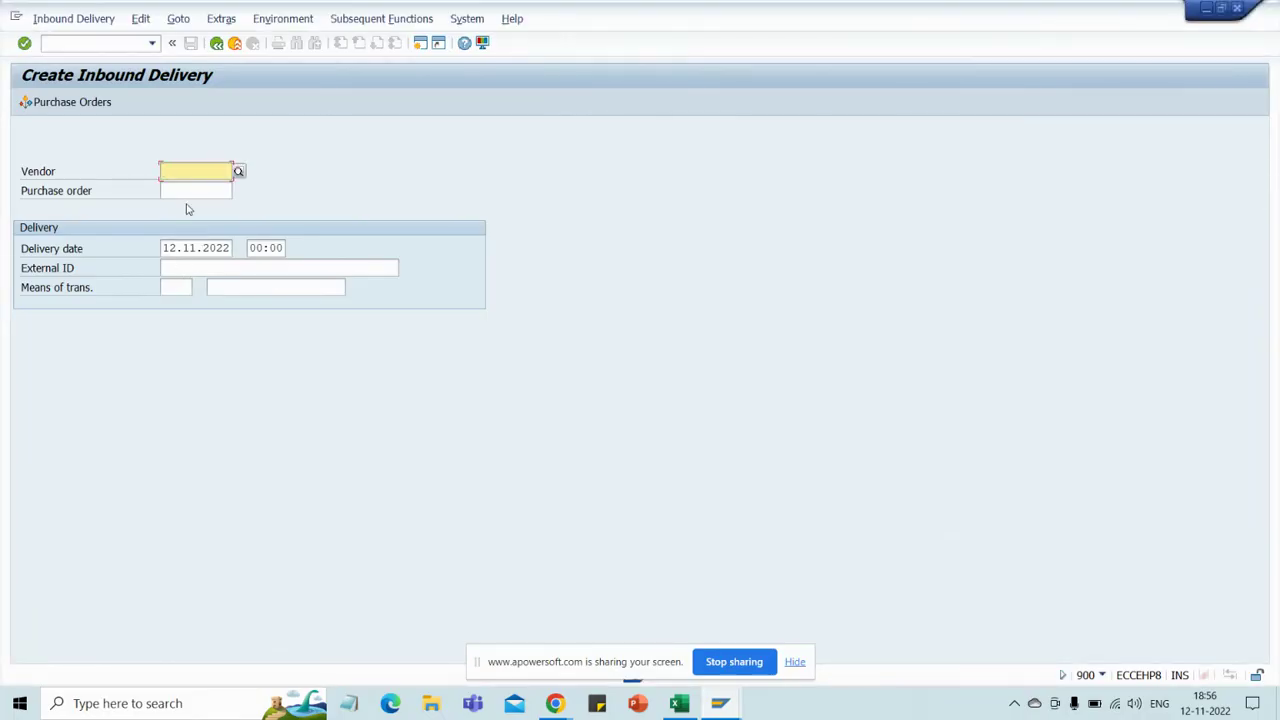
# - Fill in the external ID with the entry ending in "HU task 1.11" and copy its leading order number into the purchase order field
pyautogui.click(203, 270)
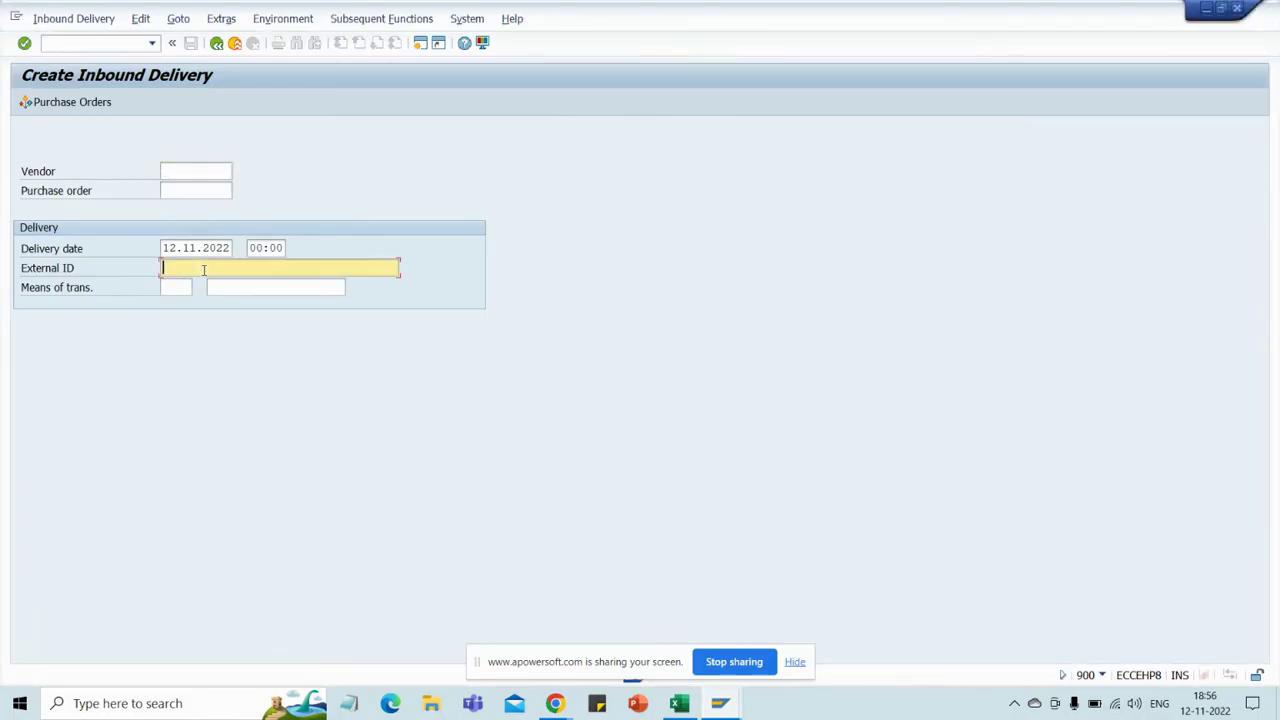
pyautogui.click(212, 285)
pyautogui.moveTo(227, 267); pyautogui.dragTo(154, 270)
pyautogui.hotkey('ctrl', 'c')
pyautogui.click(170, 191)
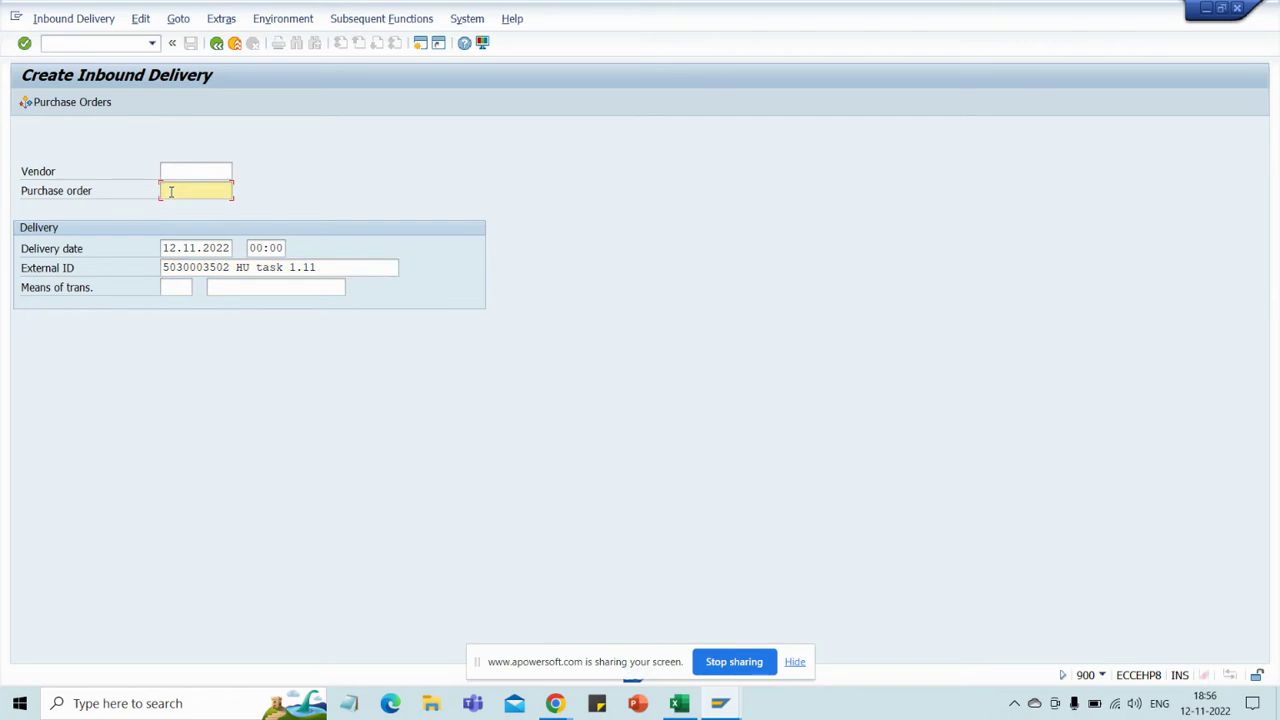
pyautogui.hotkey('ctrl', 'v')
# - Change the ending of the external ID to "HU task 1.12" and continue to the delivery's item overview
pyautogui.moveTo(320, 268); pyautogui.dragTo(289, 267)
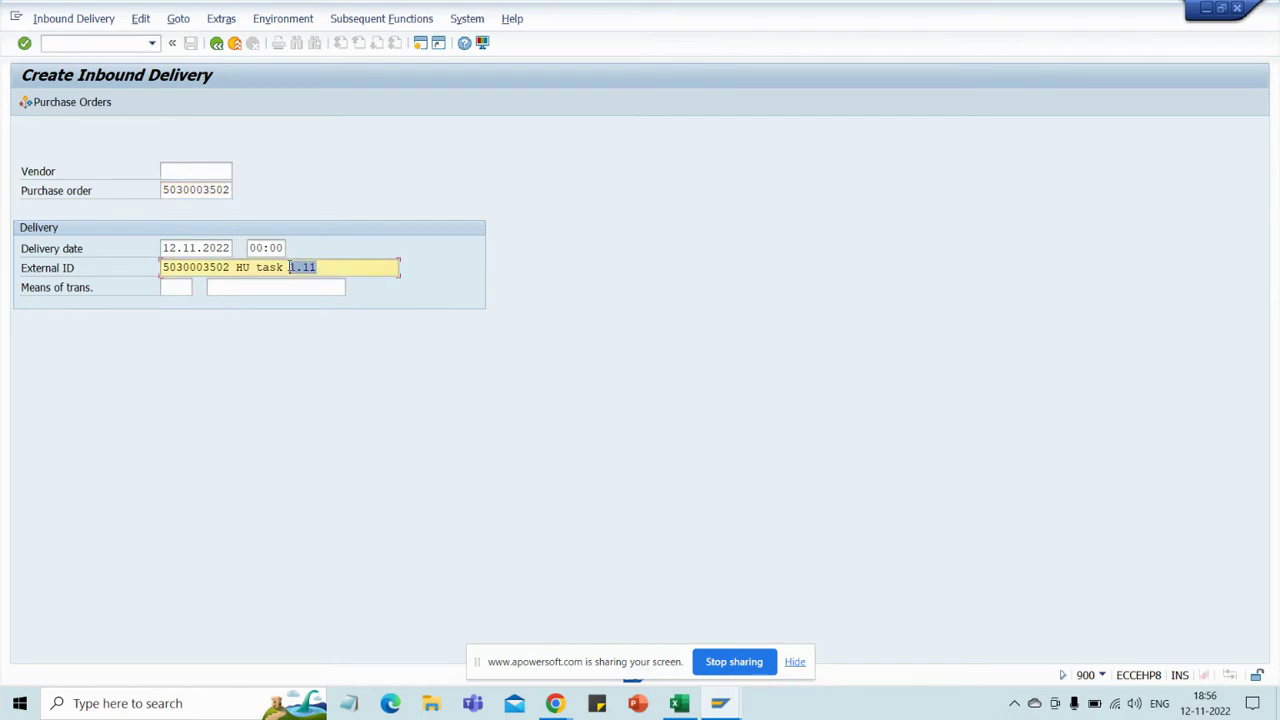
pyautogui.click(334, 266)
pyautogui.press('BackSpace')
pyautogui.write('2')
pyautogui.moveTo(327, 268); pyautogui.dragTo(163, 267)
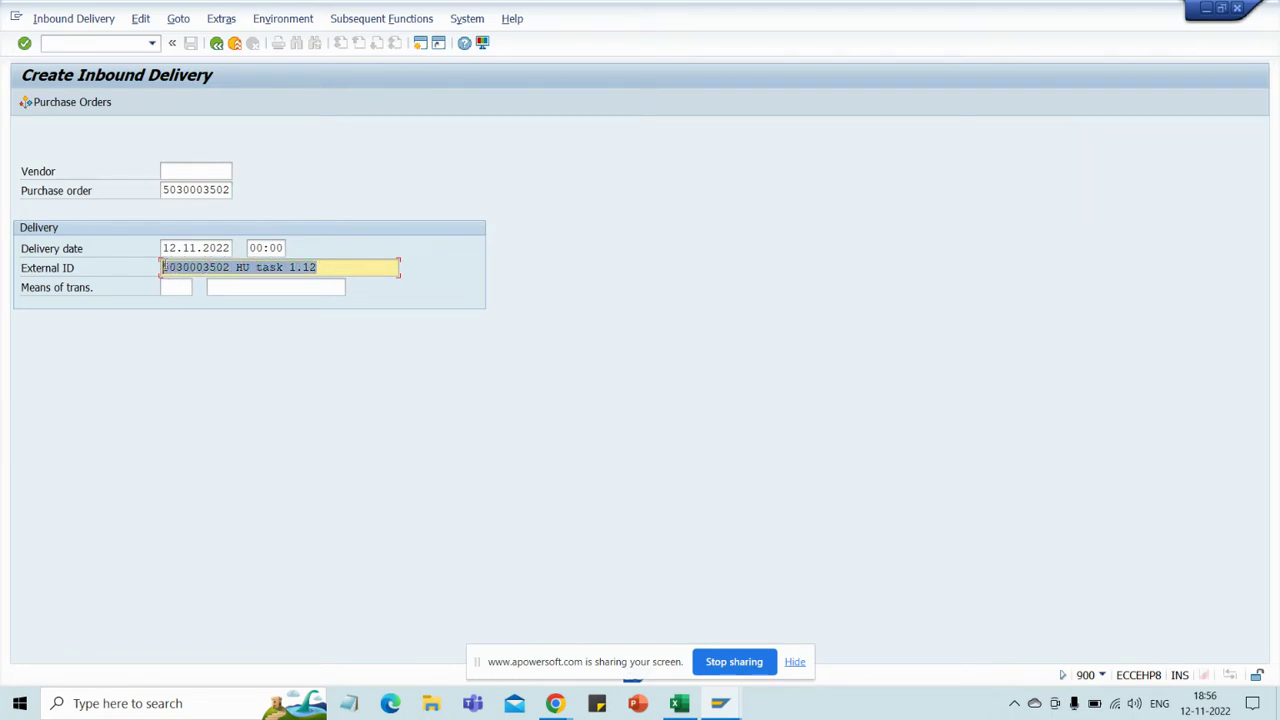
pyautogui.click(355, 274)
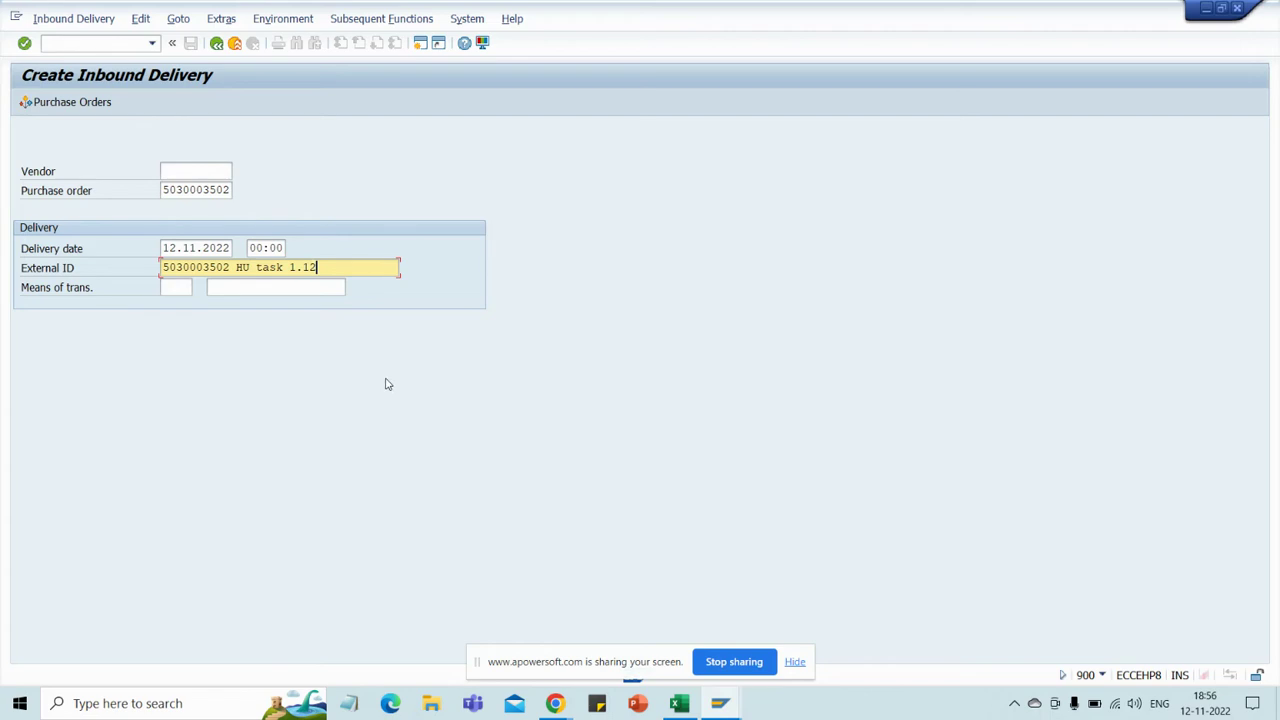
pyautogui.press('Return')
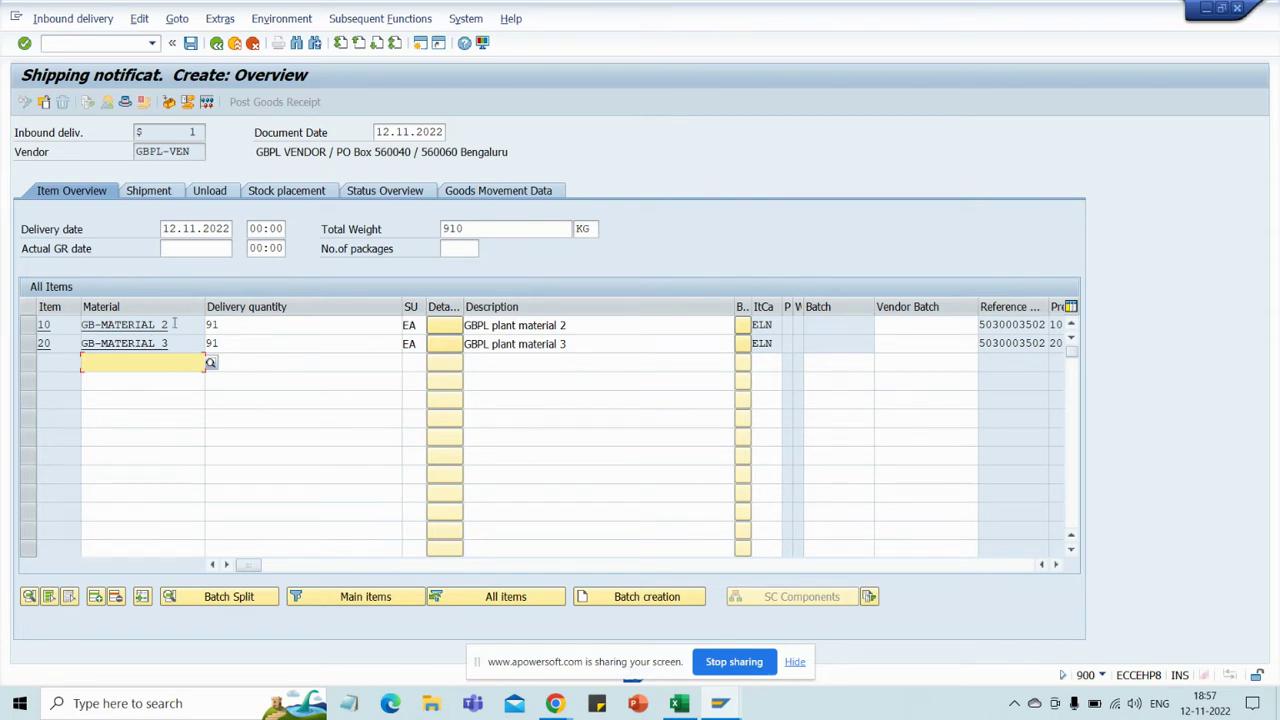
# - Set the delivery quantity to 1 EA for both GB-MATERIAL 2 and GB-MATERIAL 3
pyautogui.moveTo(172, 325); pyautogui.dragTo(115, 344)
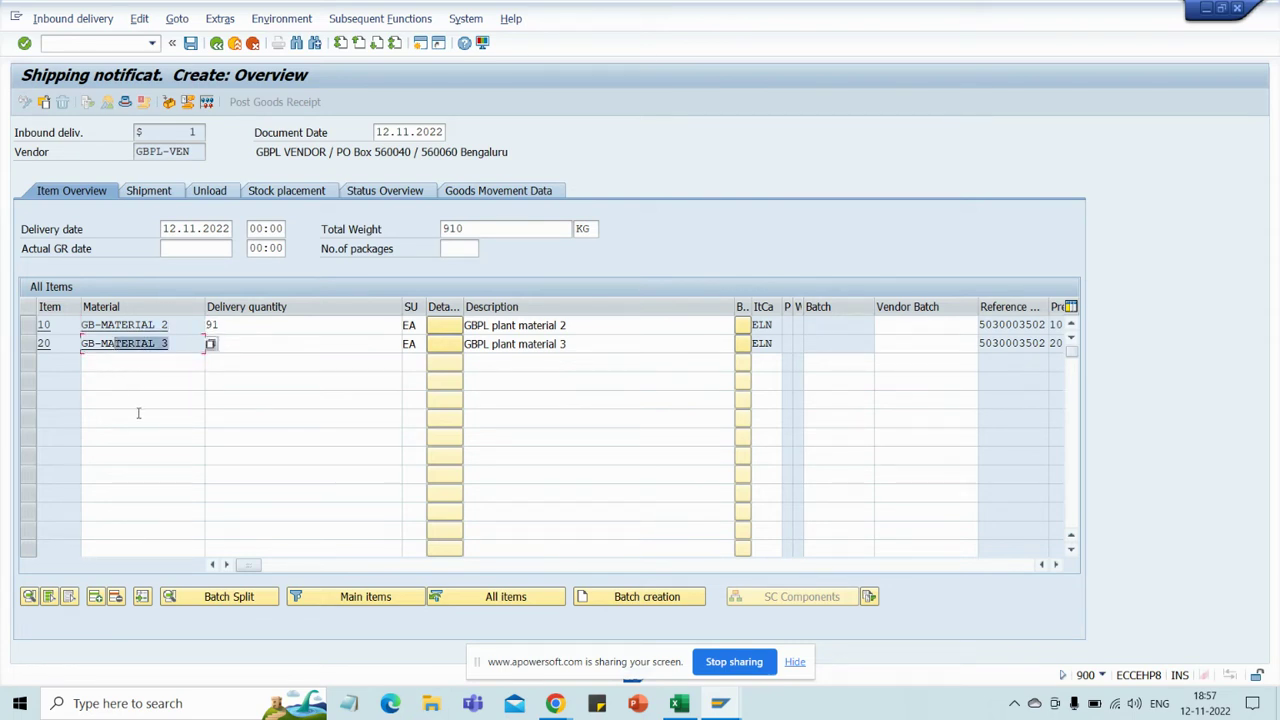
pyautogui.click(241, 326)
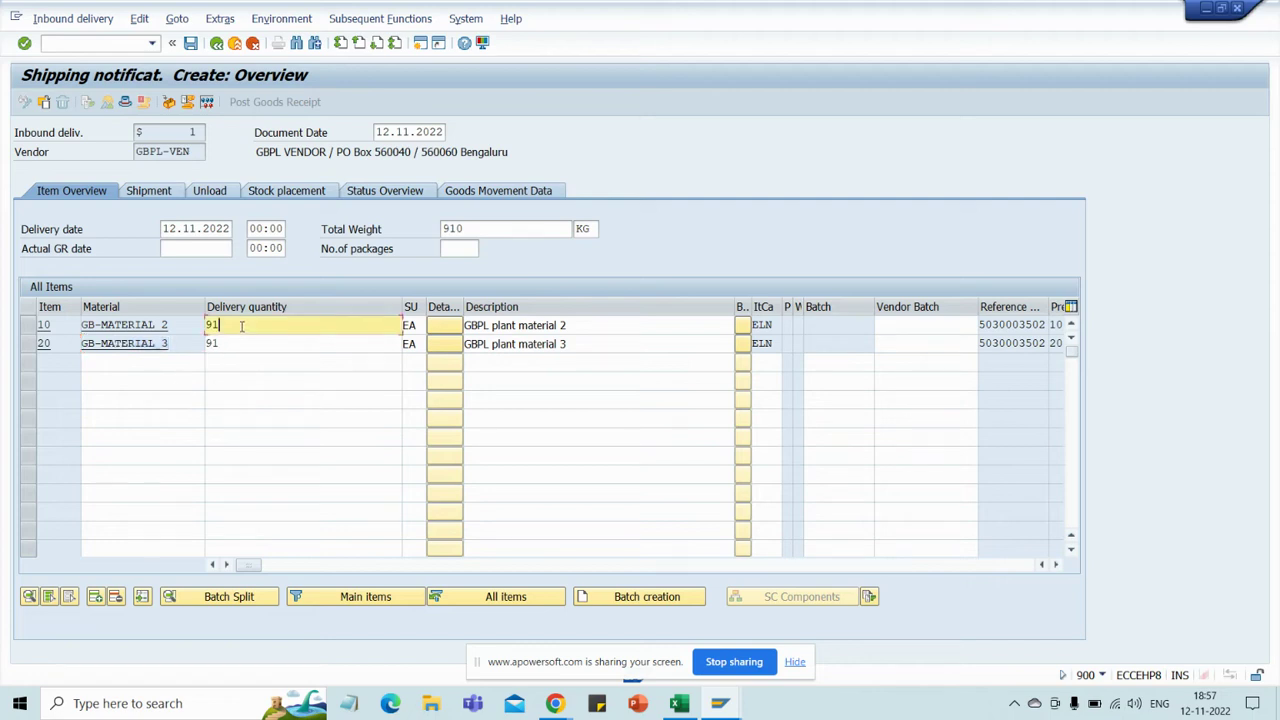
pyautogui.press('BackSpace')
pyautogui.press('BackSpace')
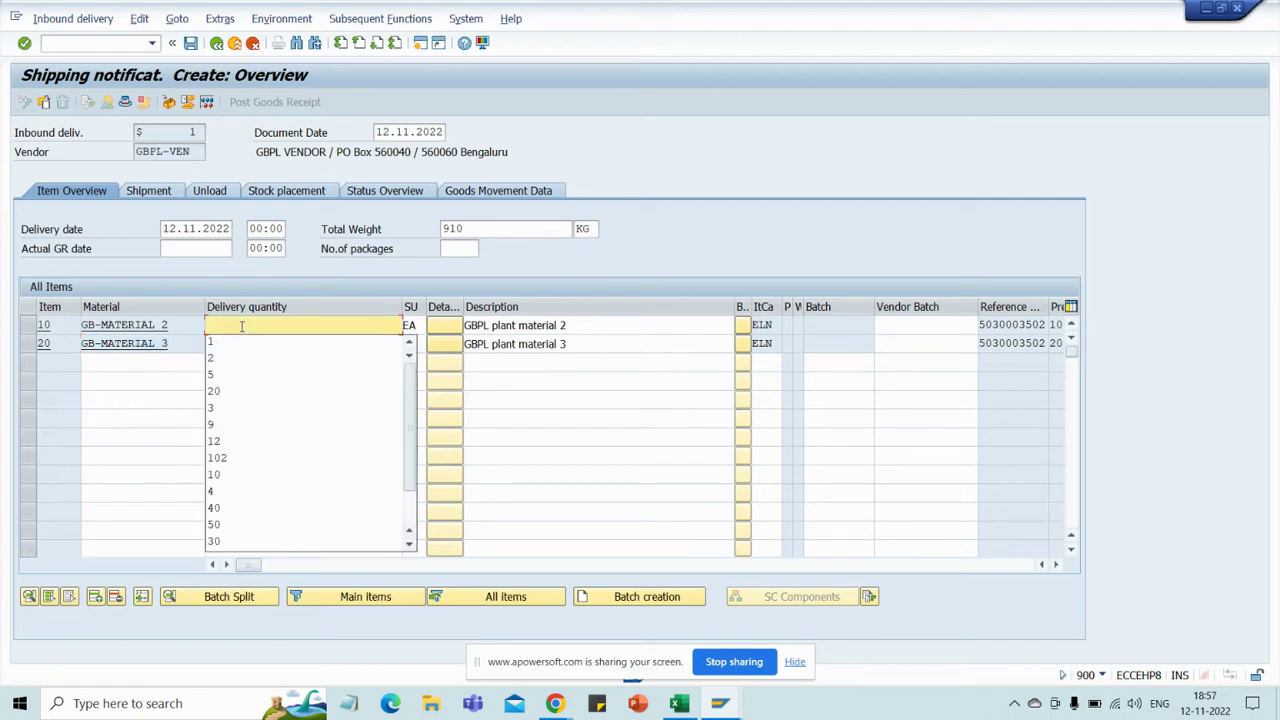
pyautogui.write('1')
pyautogui.click(242, 344)
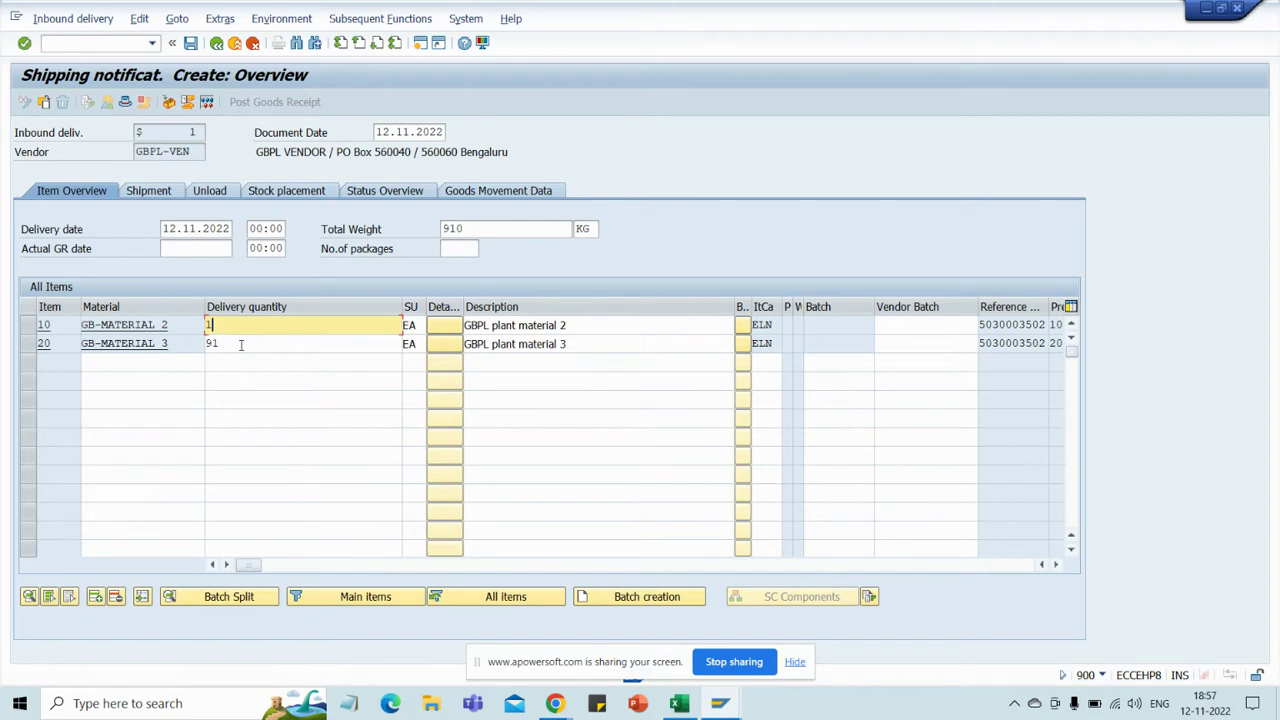
pyautogui.click(240, 345)
pyautogui.write('1')
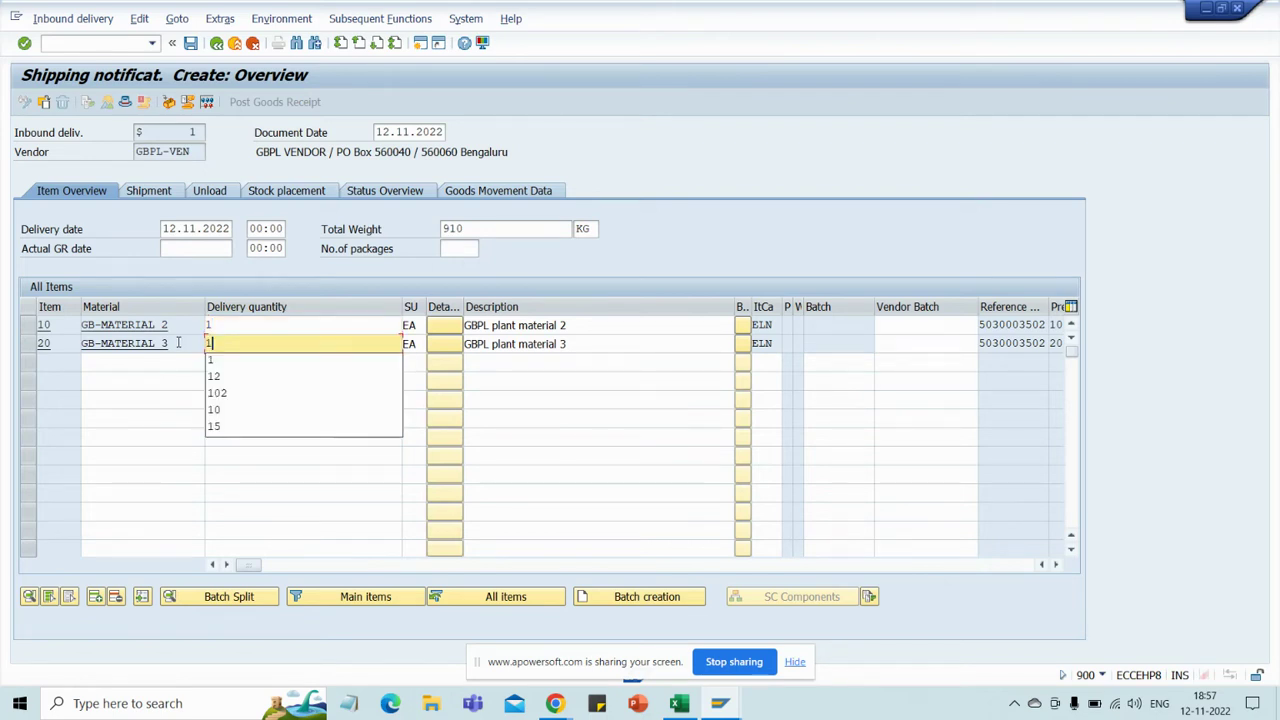
pyautogui.click(258, 347)
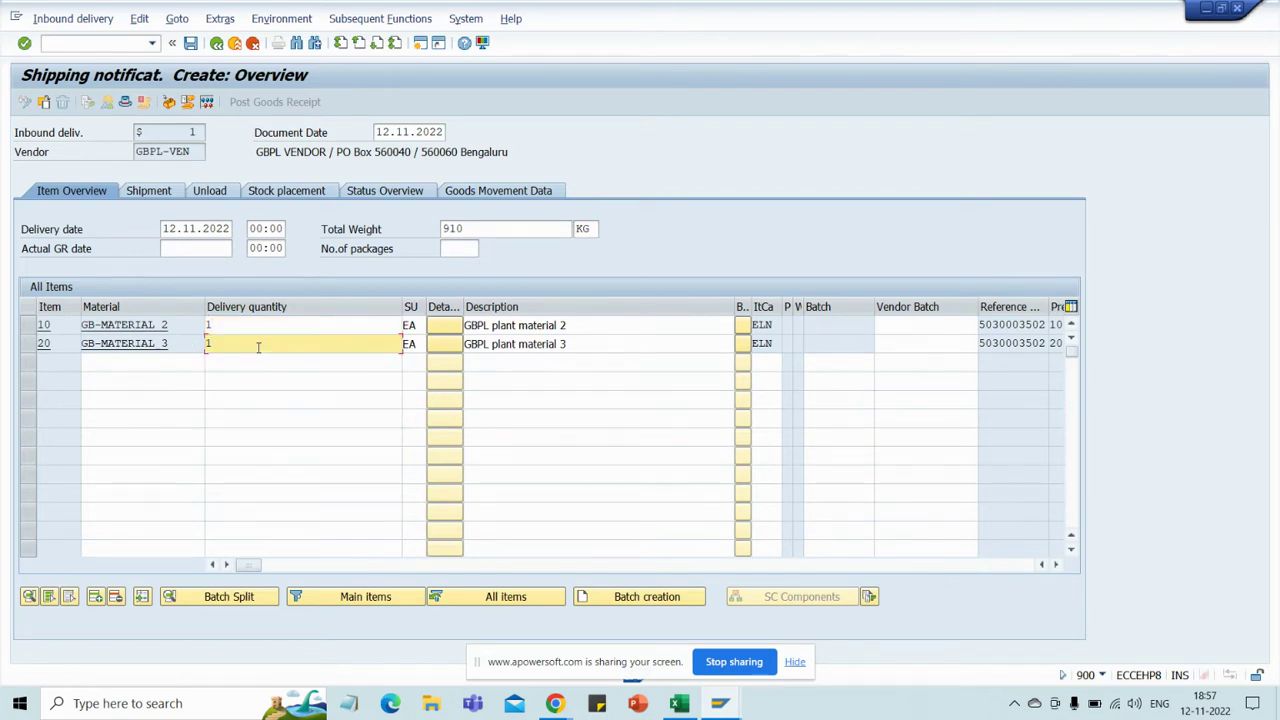
pyautogui.press('Return')
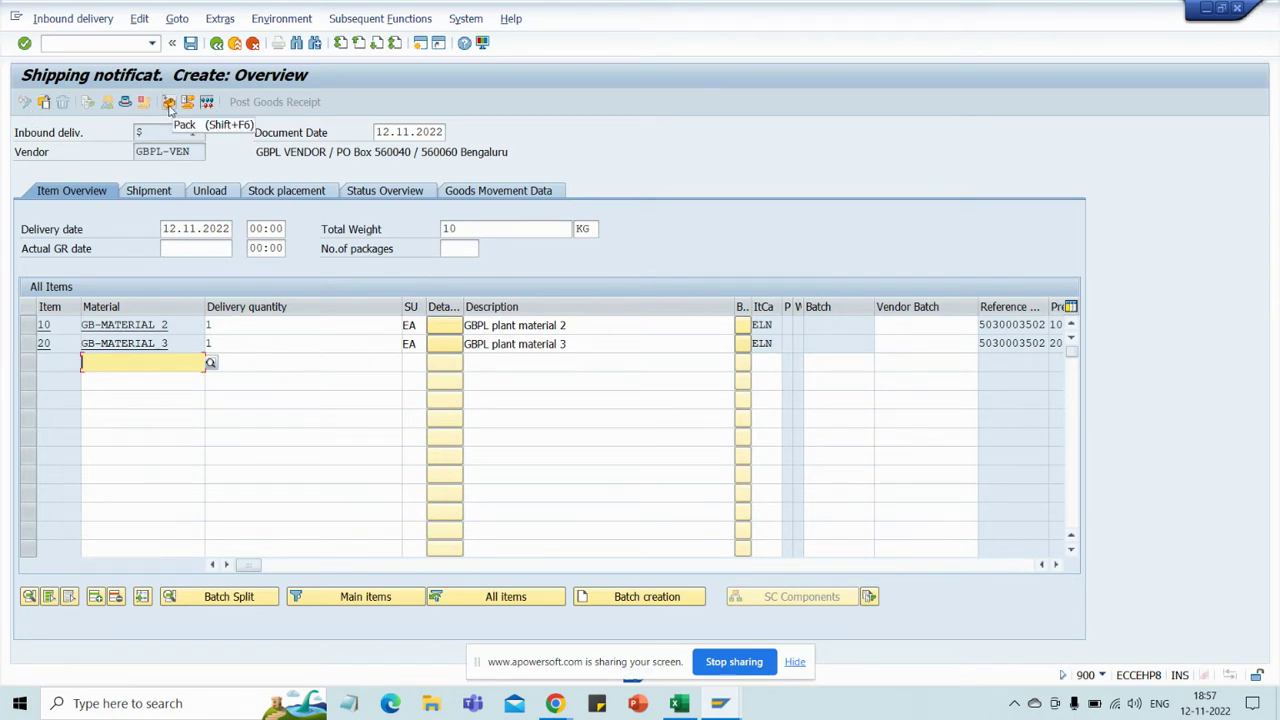
pyautogui.click(210, 325)
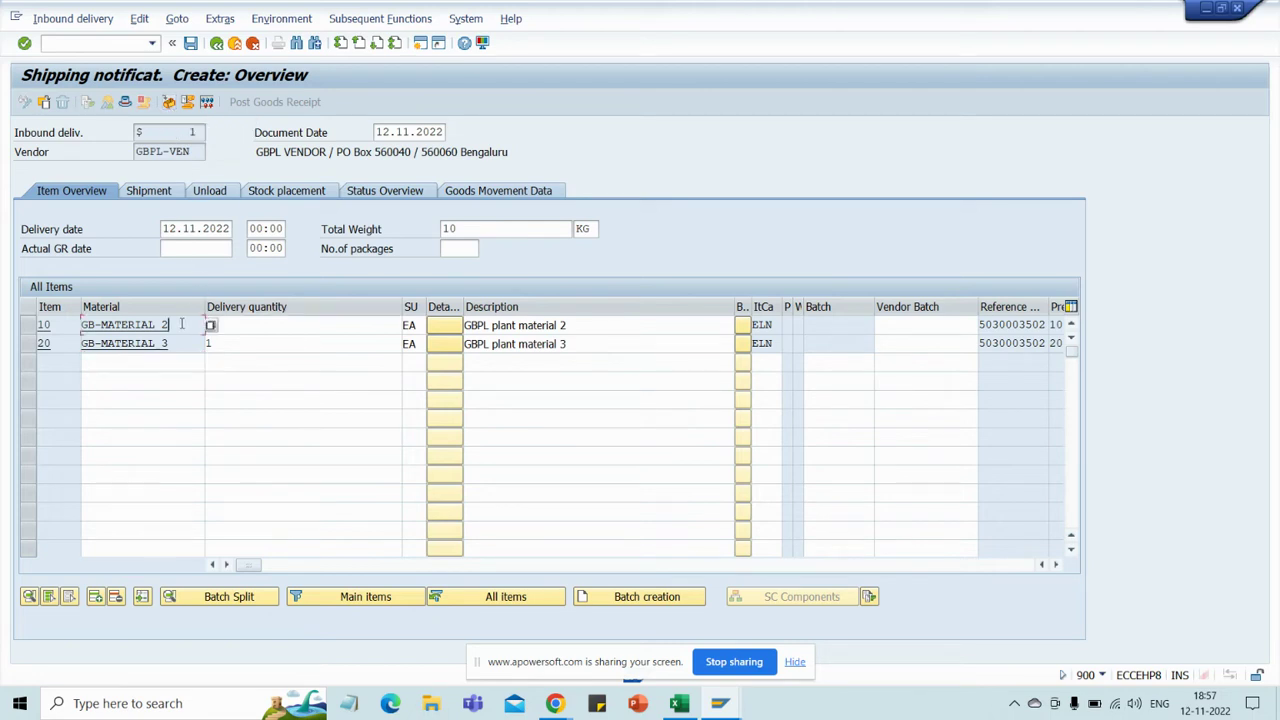
pyautogui.write('1')
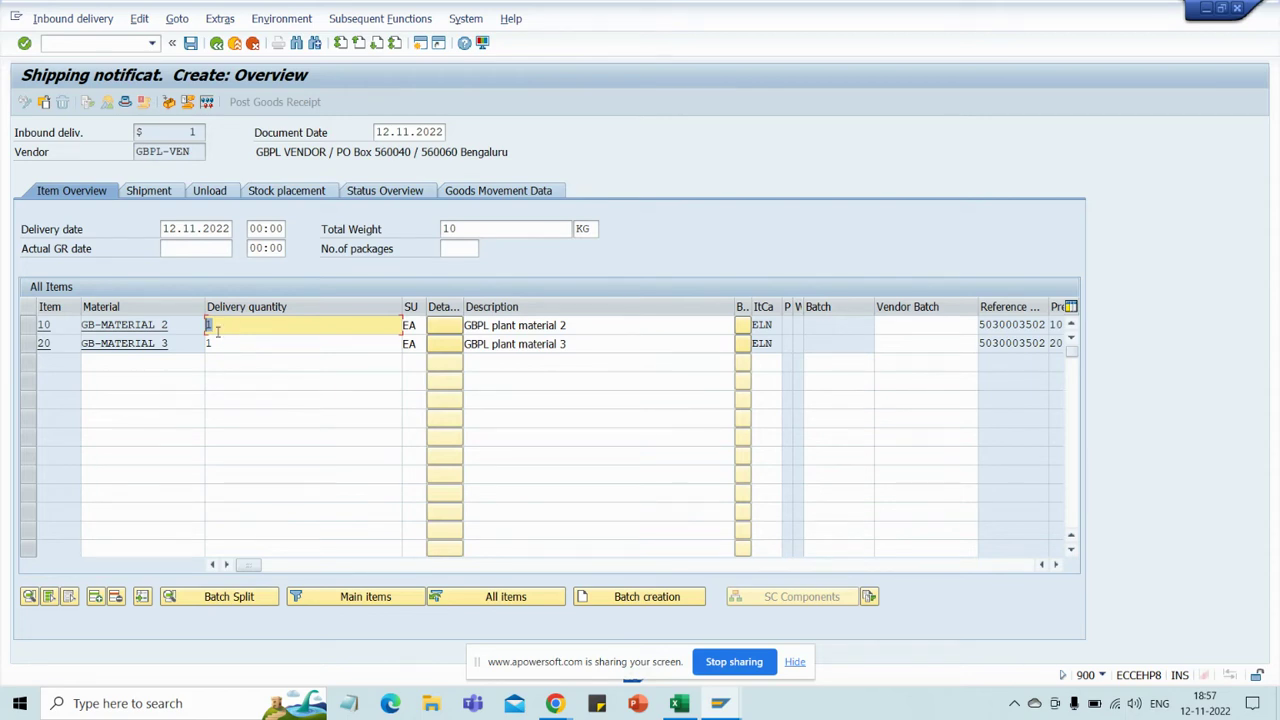
pyautogui.moveTo(188, 327); pyautogui.dragTo(140, 326)
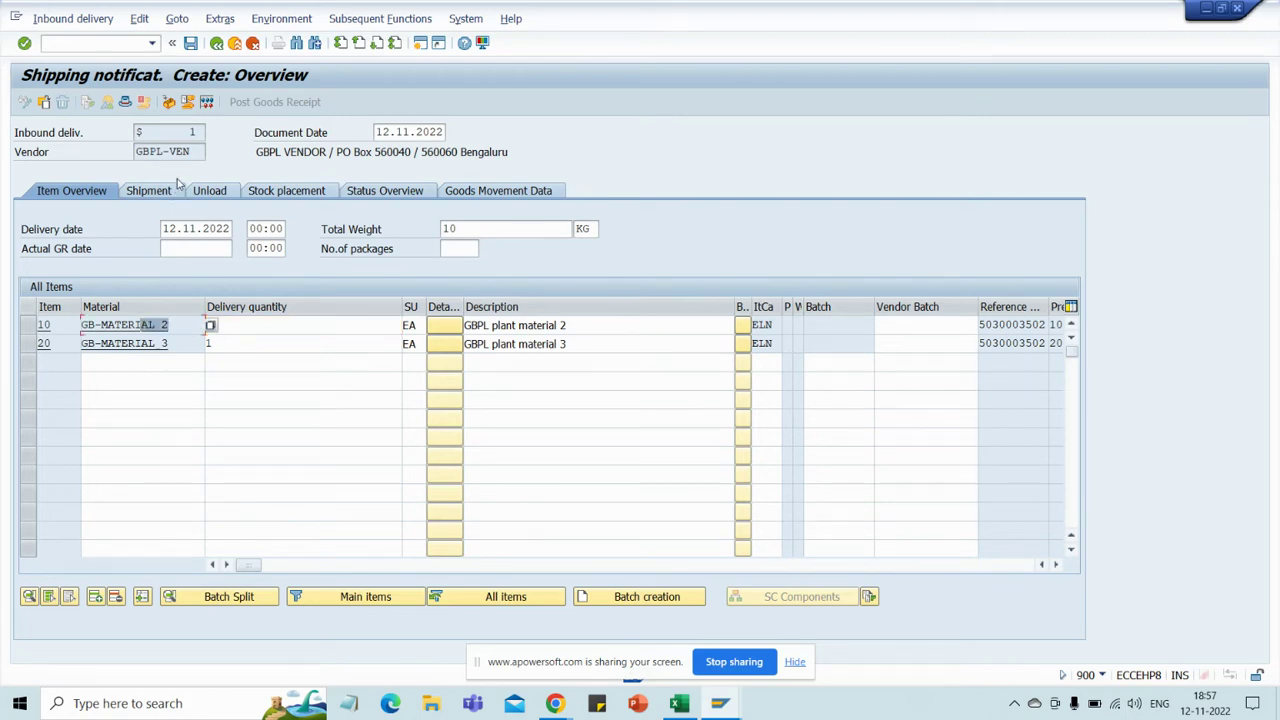
pyautogui.click(236, 346)
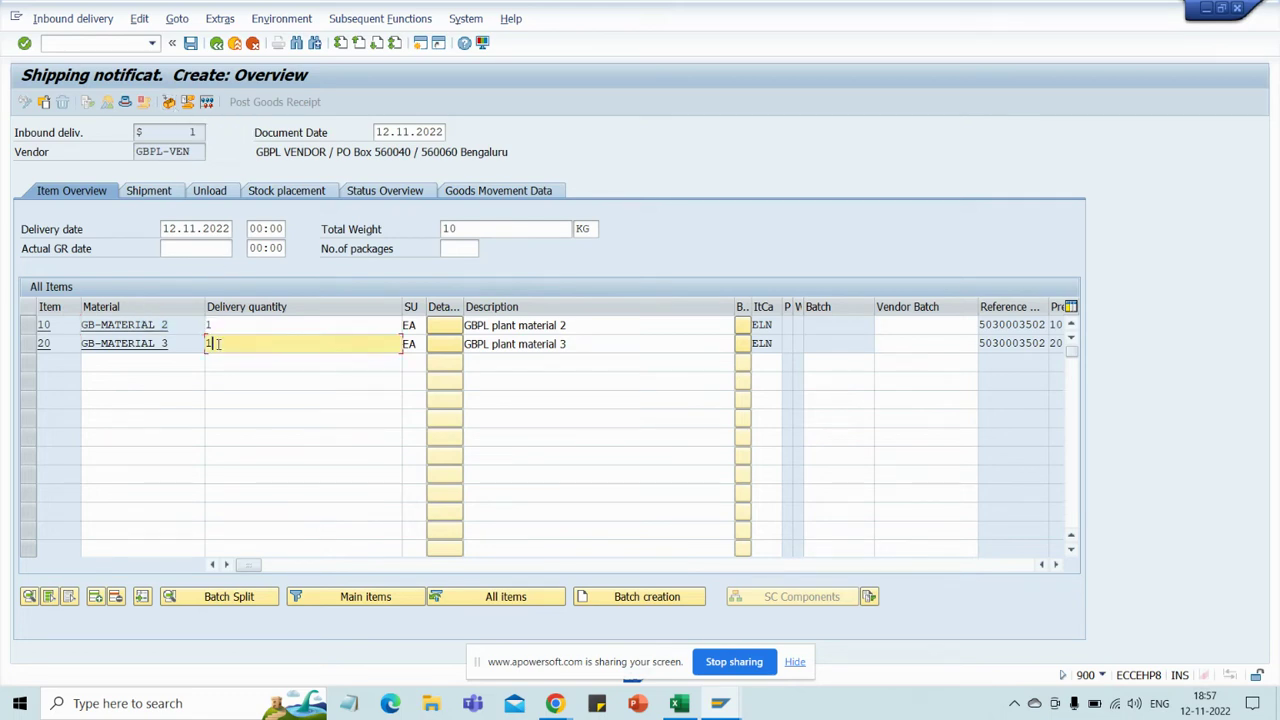
# - Open packing for the inbound delivery and create two handling units with packaging material GBWH PM-CB
pyautogui.click(170, 104)
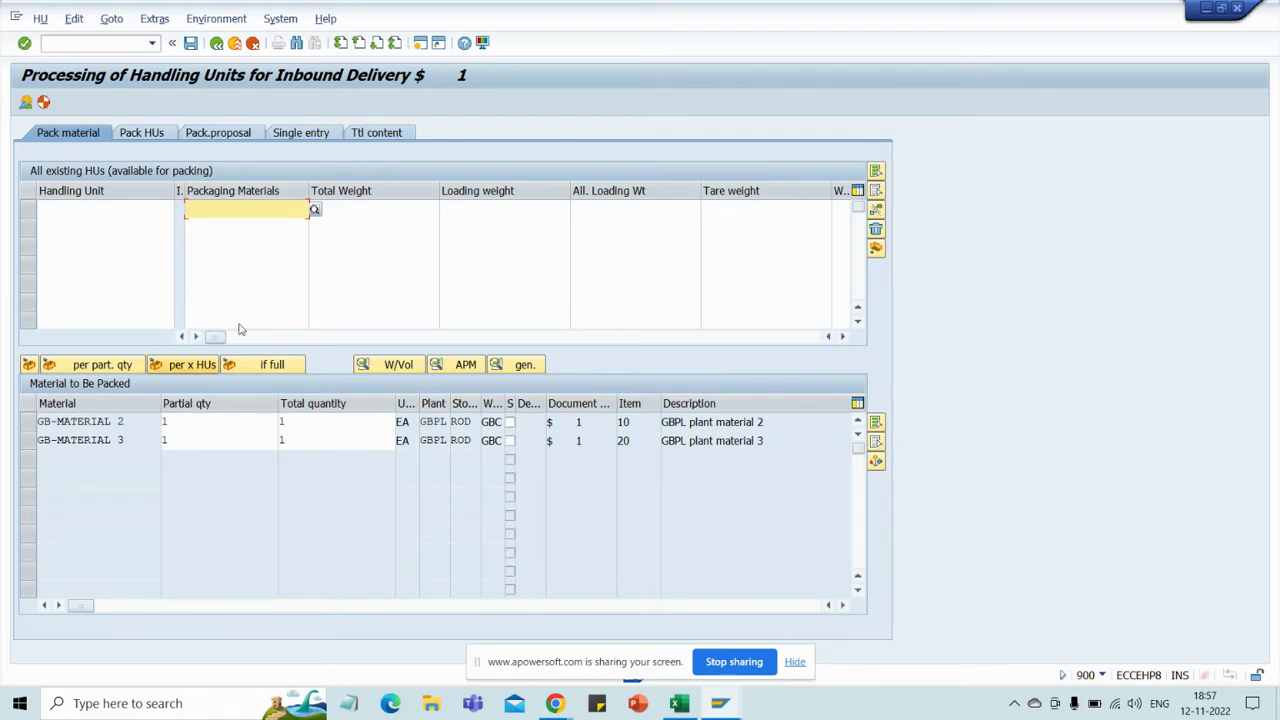
pyautogui.click(251, 216)
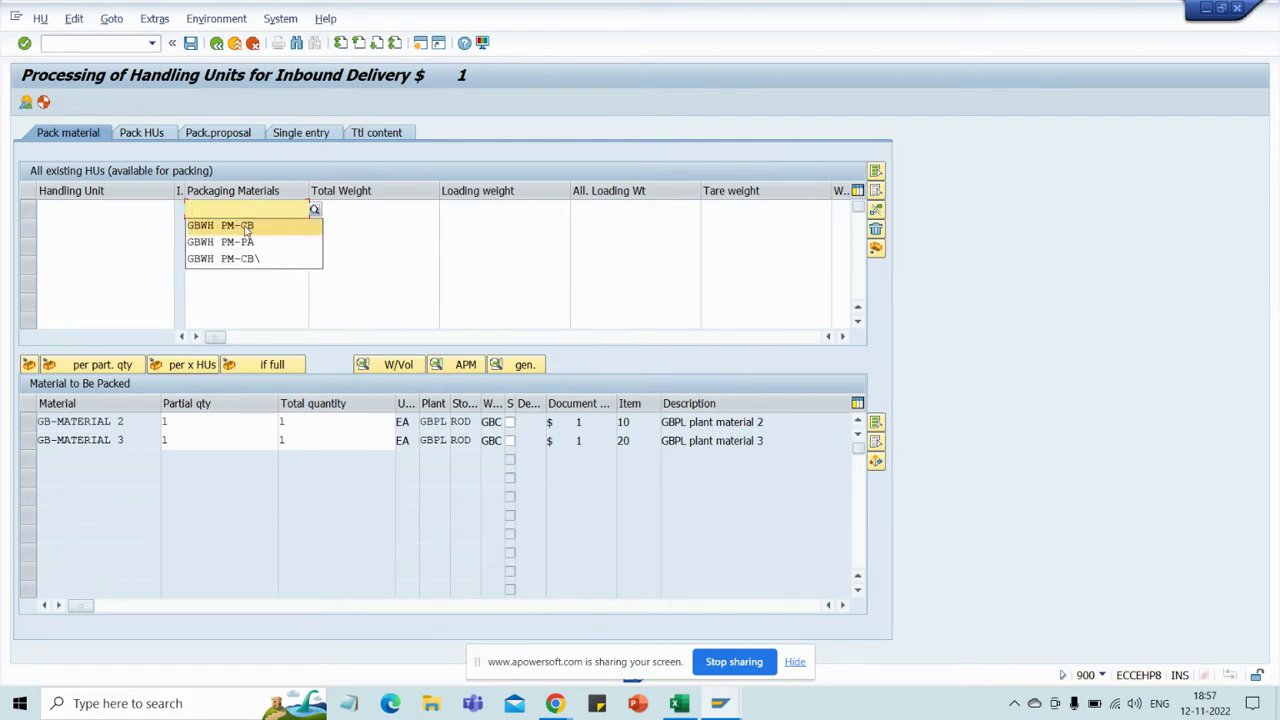
pyautogui.click(223, 220)
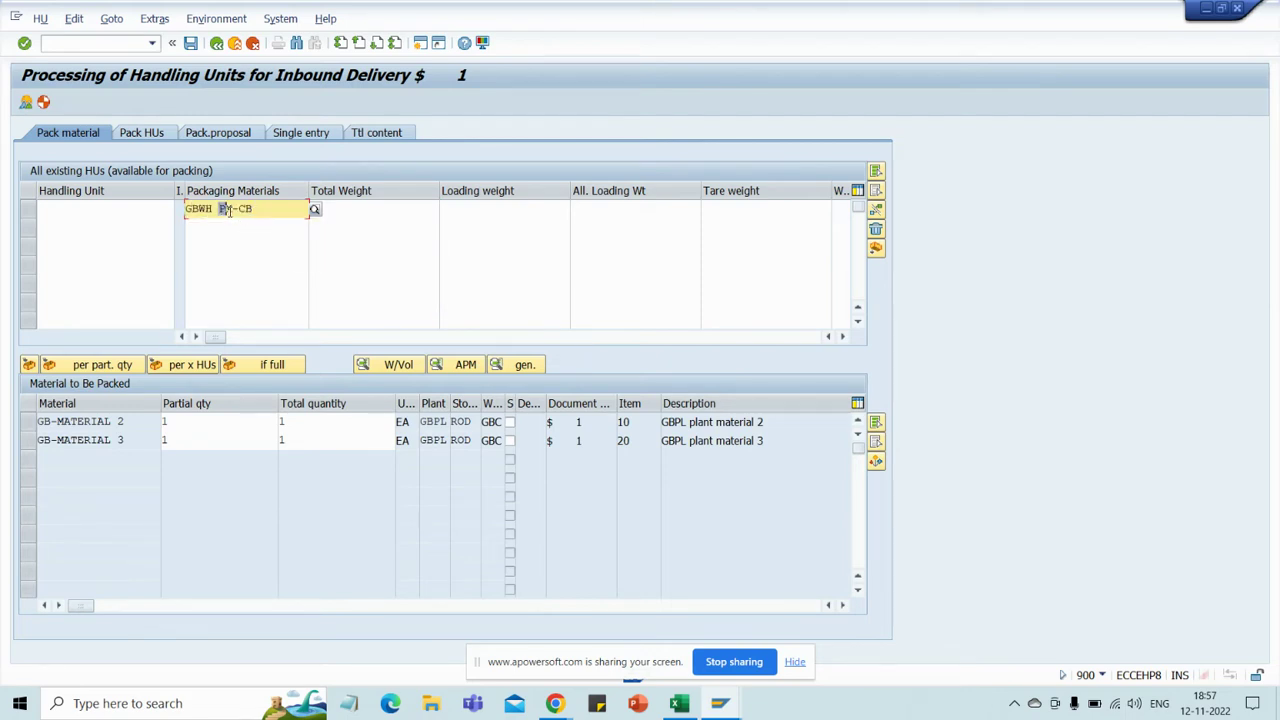
pyautogui.moveTo(240, 208); pyautogui.dragTo(186, 210)
pyautogui.click(222, 229)
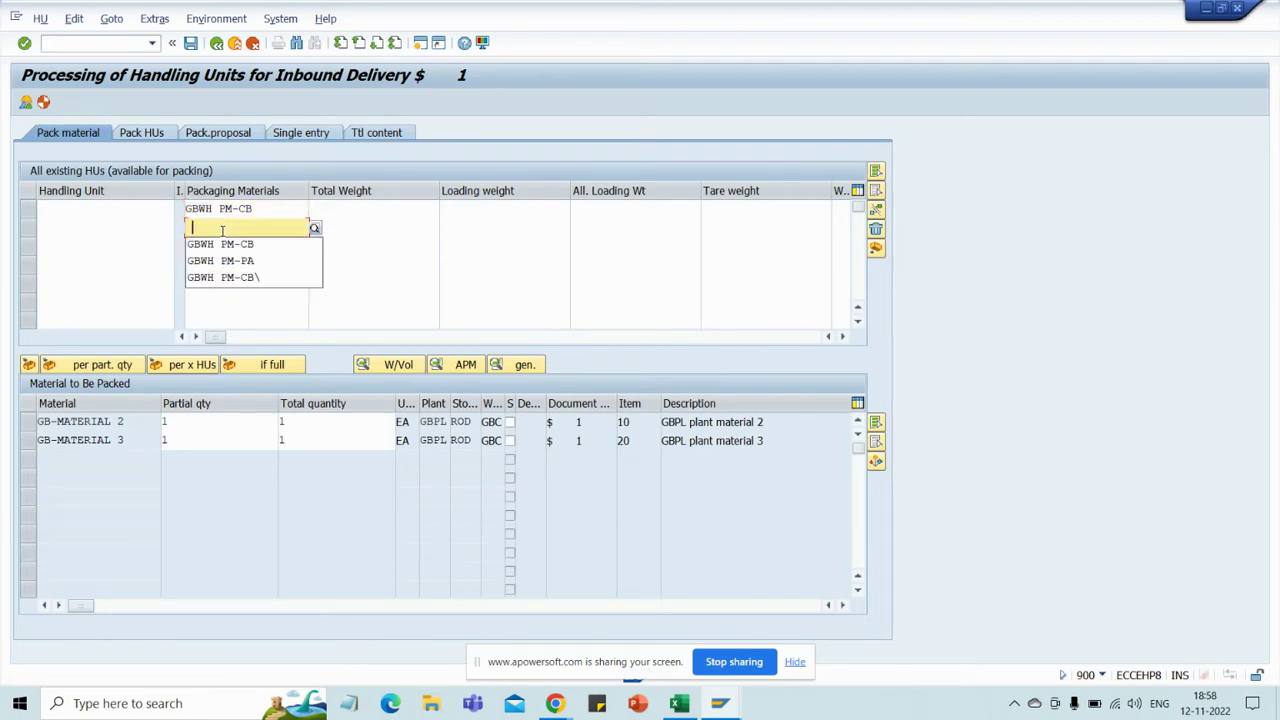
pyautogui.click(222, 240)
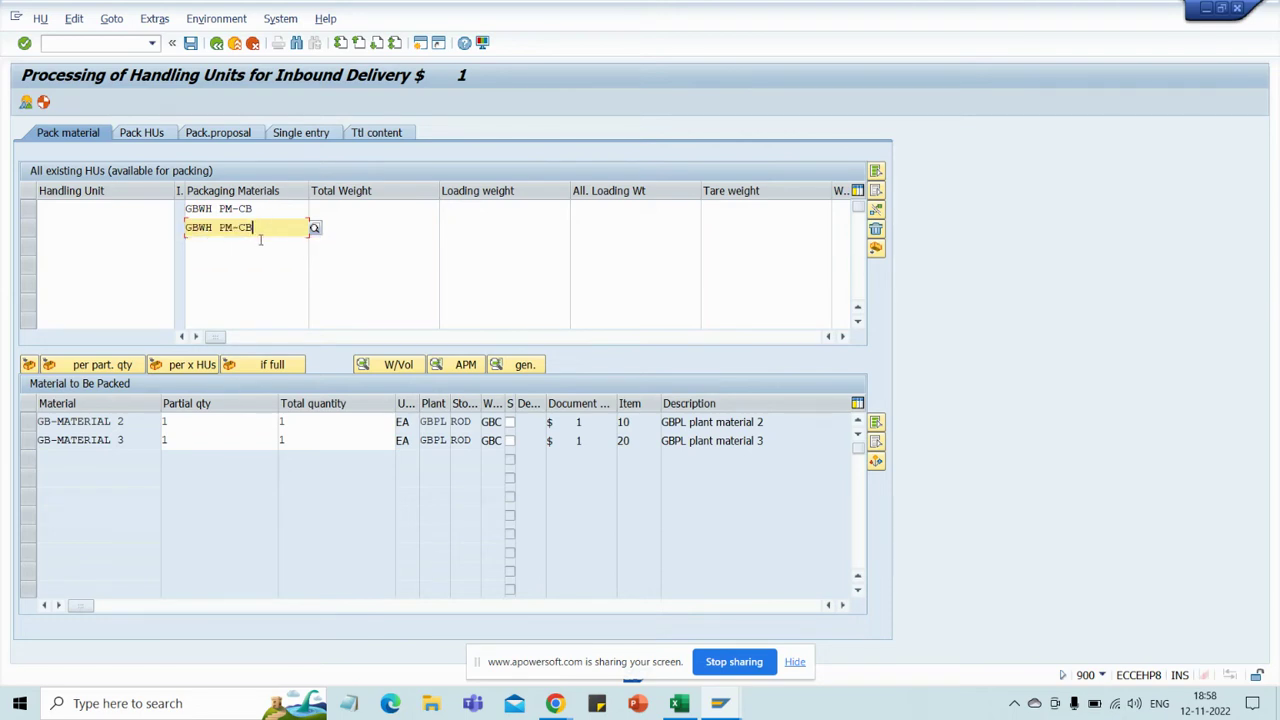
pyautogui.press('Return')
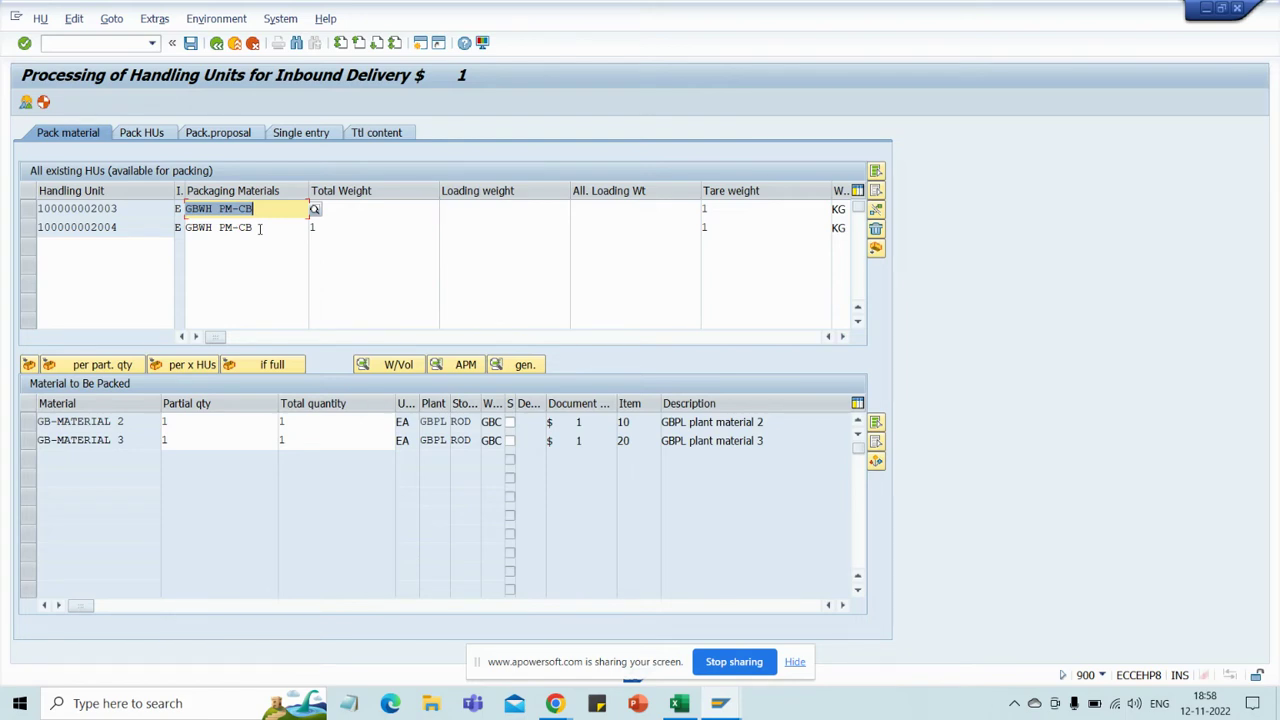
pyautogui.click(255, 282)
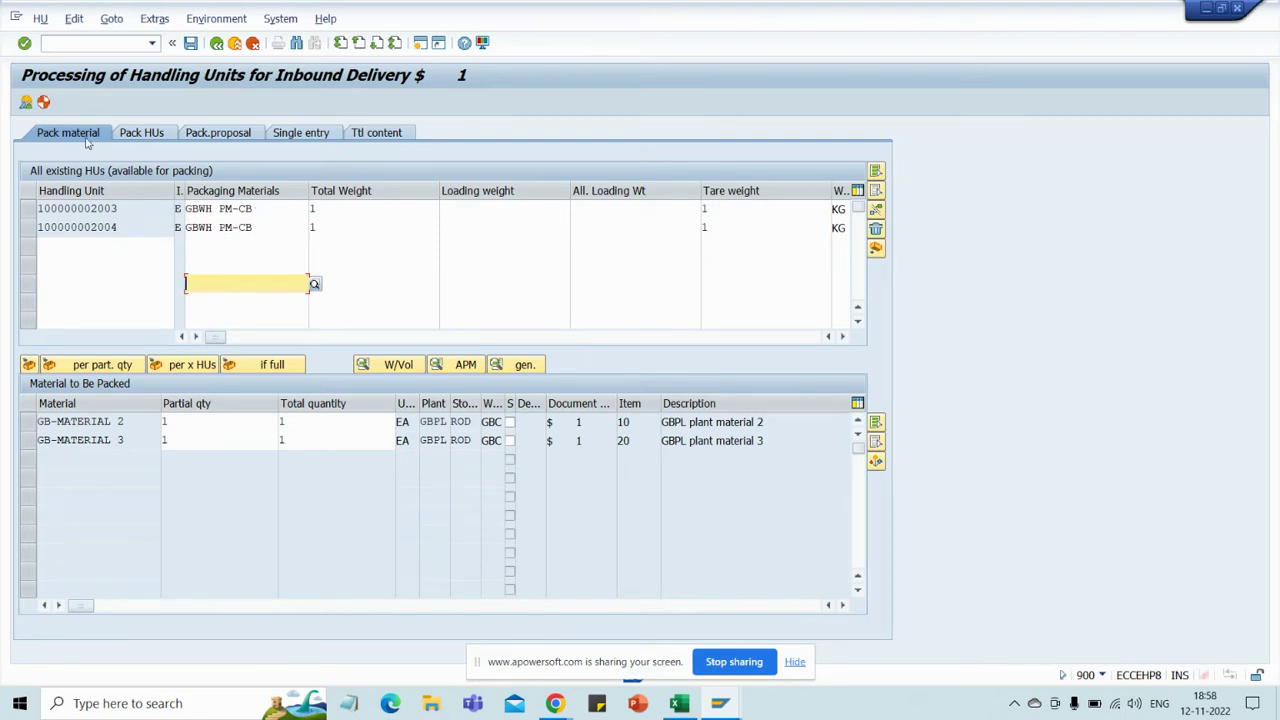
# - Pack GB-MATERIAL 2 into the first GBWH PM-CB handling unit and check that unit's total weight
pyautogui.click(122, 421)
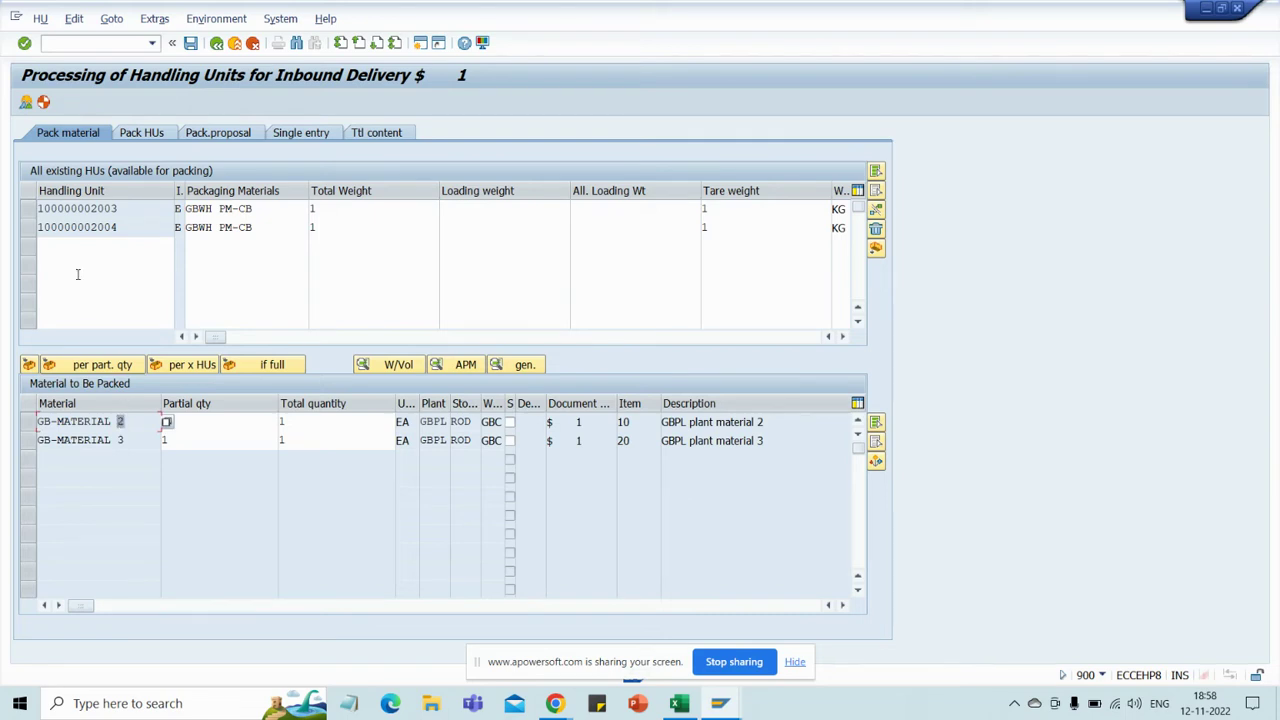
pyautogui.click(28, 421)
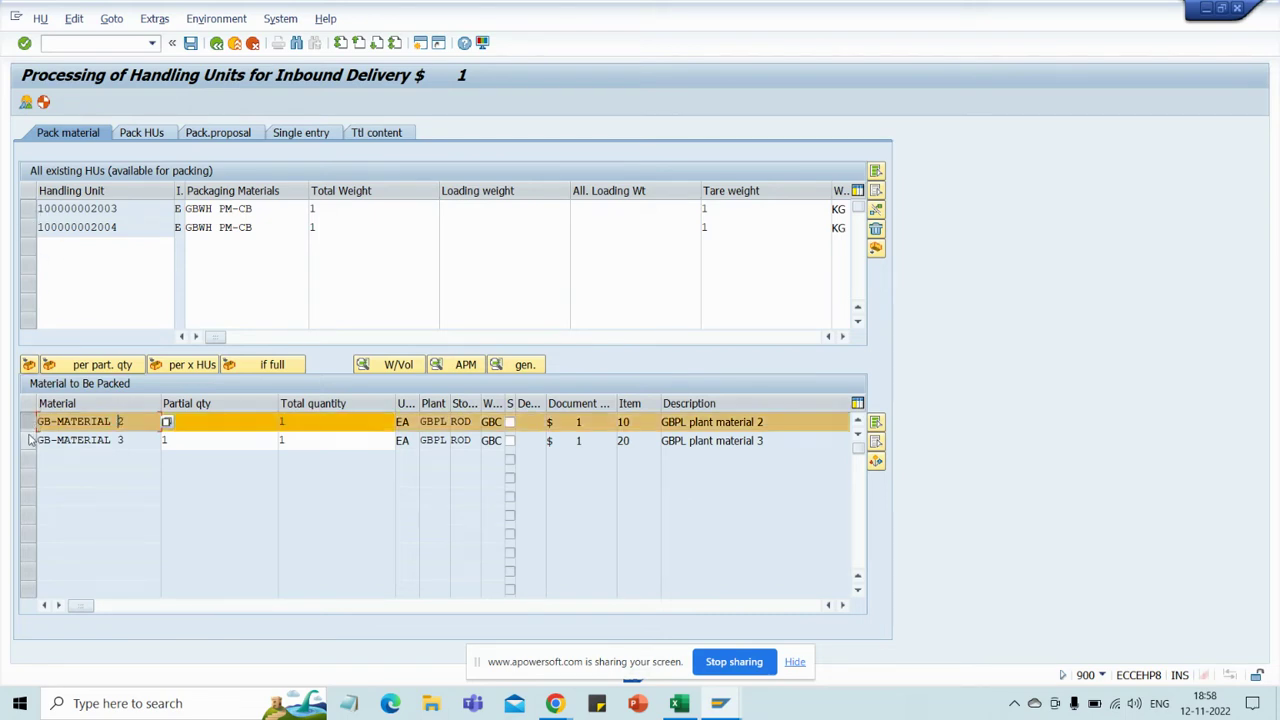
pyautogui.click(28, 209)
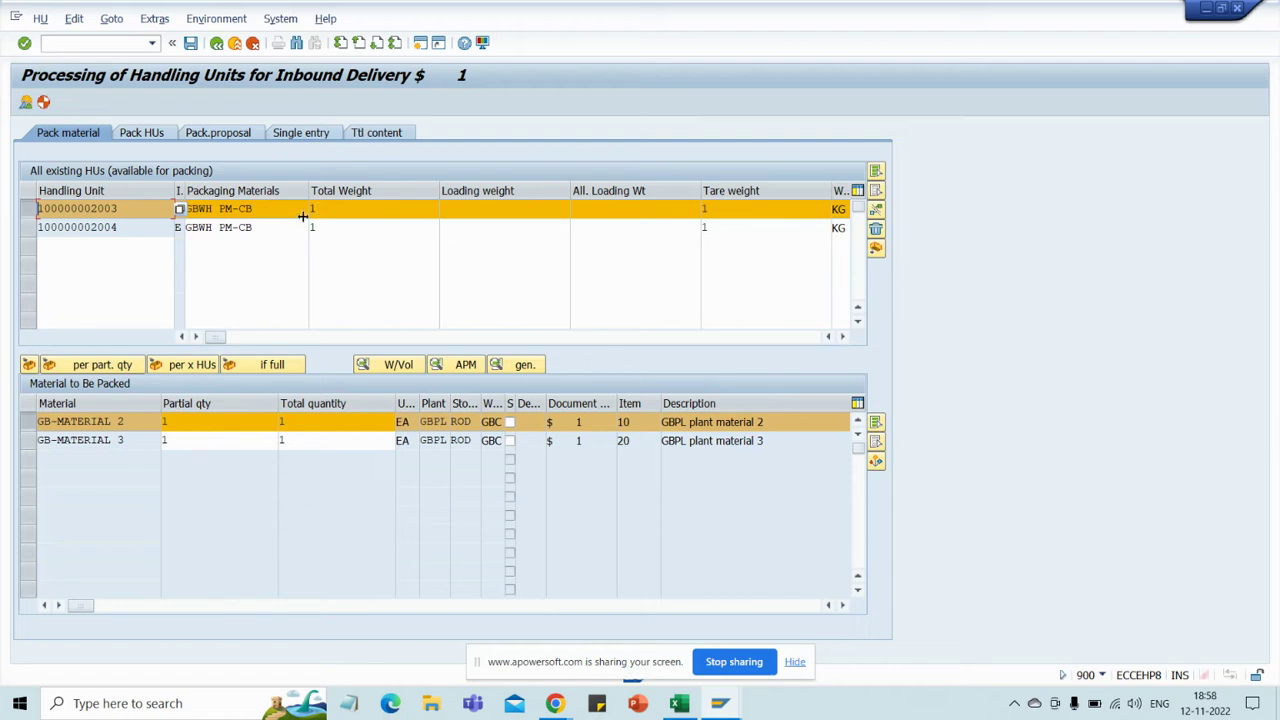
pyautogui.click(29, 364)
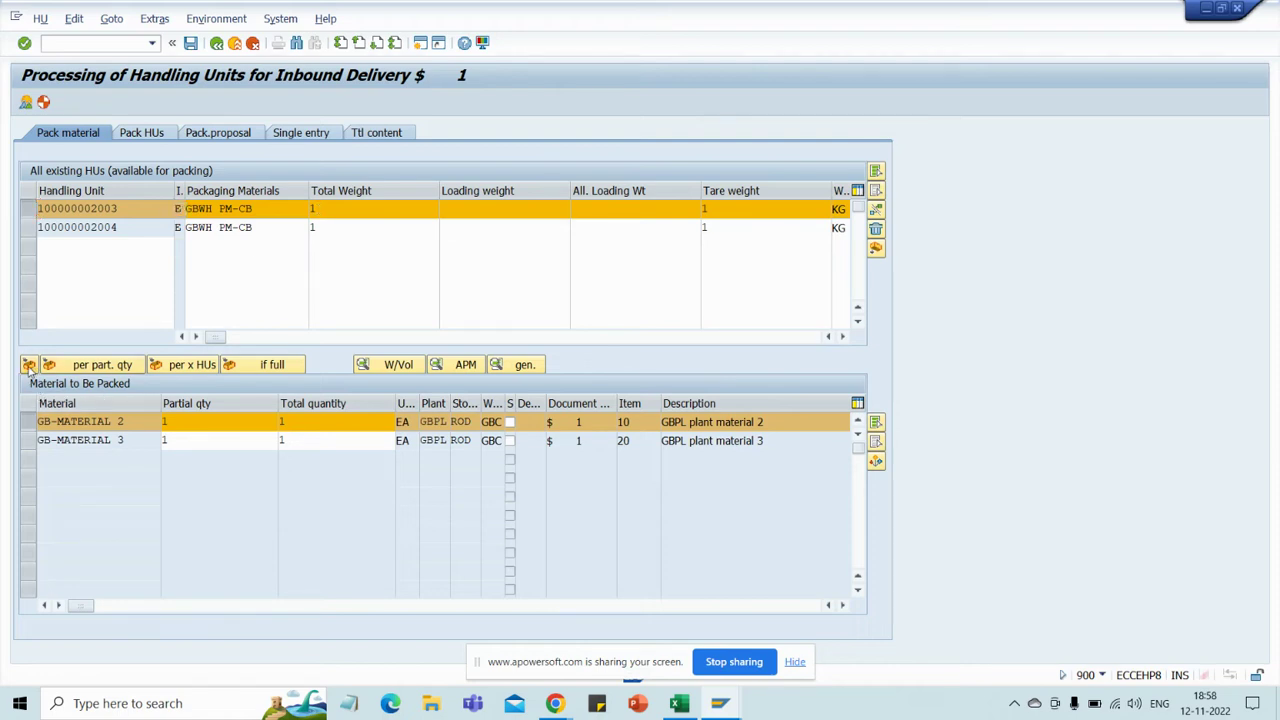
pyautogui.click(311, 209)
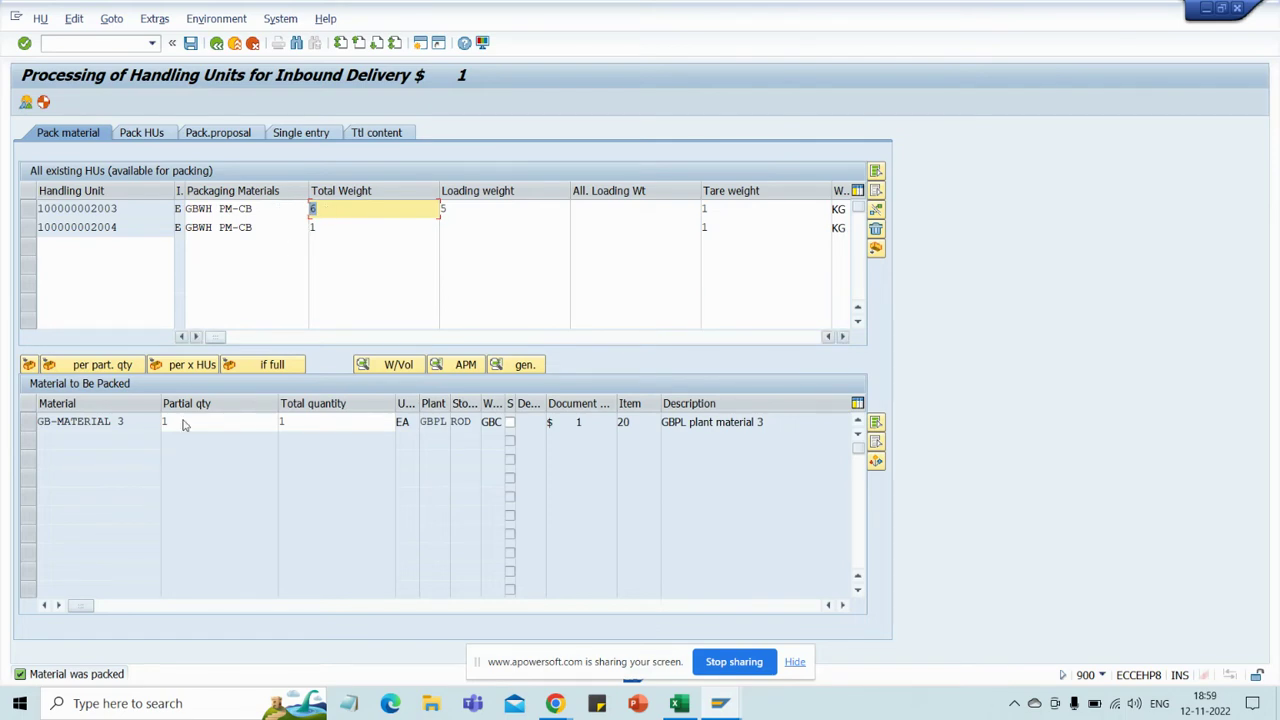
pyautogui.doubleClick(320, 210)
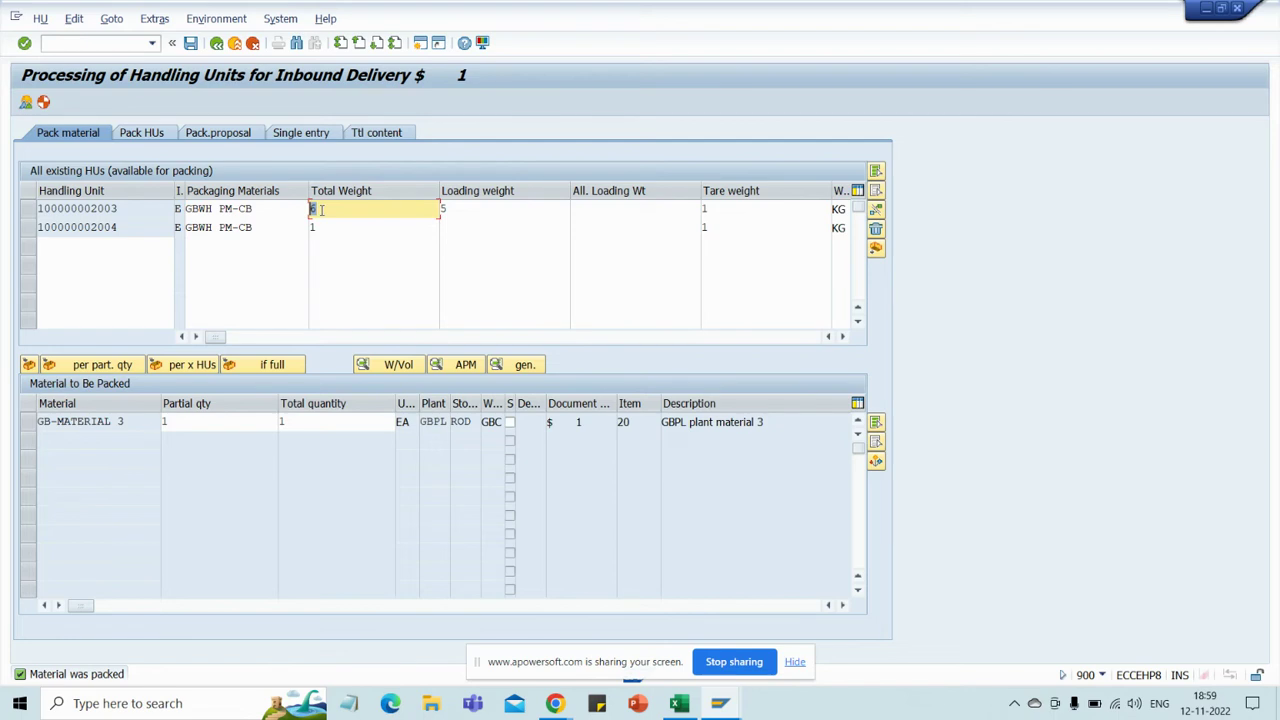
# - Check the first handling unit's tare and total weights, and pack GB-MATERIAL 3 into the second GBWH PM-CB handling unit
pyautogui.click(716, 209)
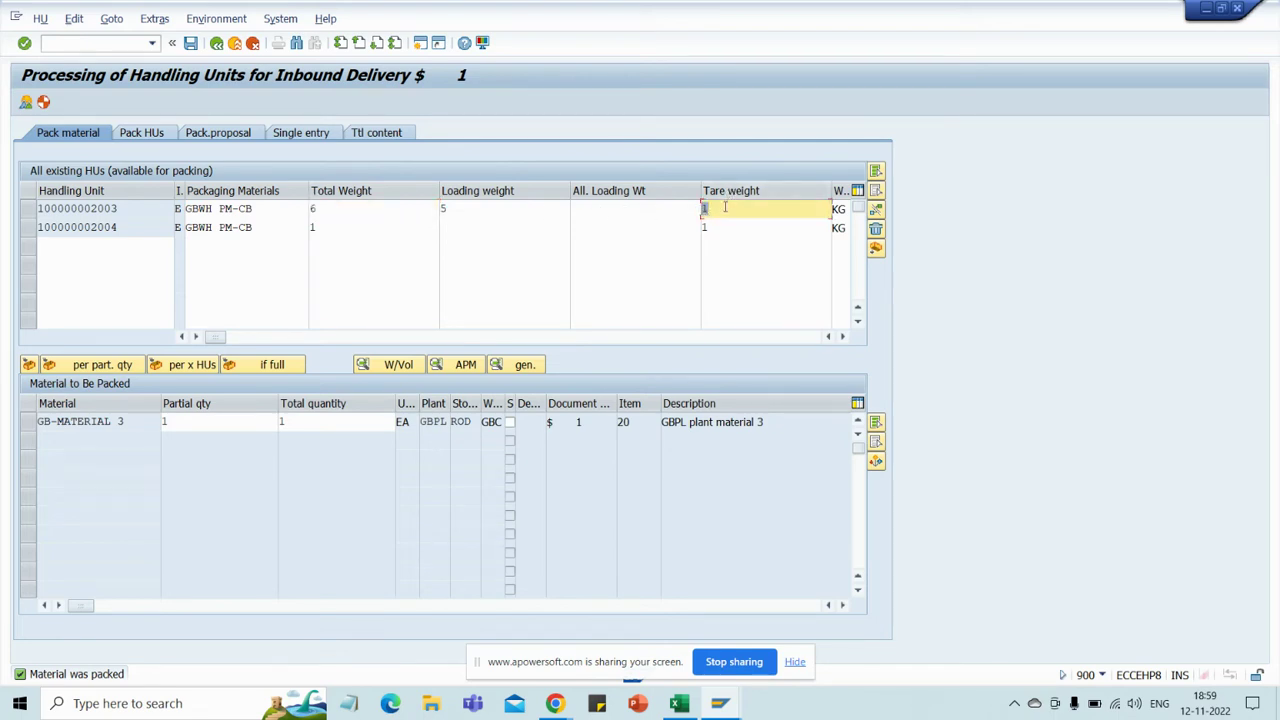
pyautogui.click(311, 209)
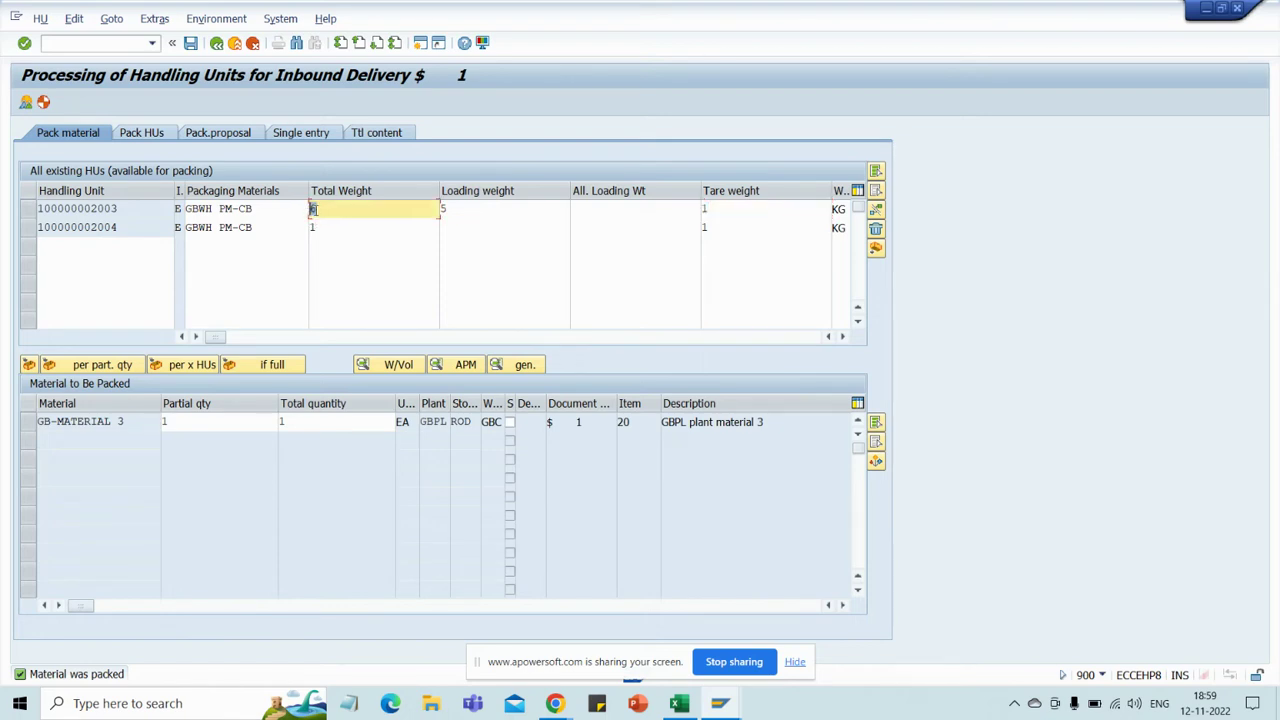
pyautogui.click(28, 227)
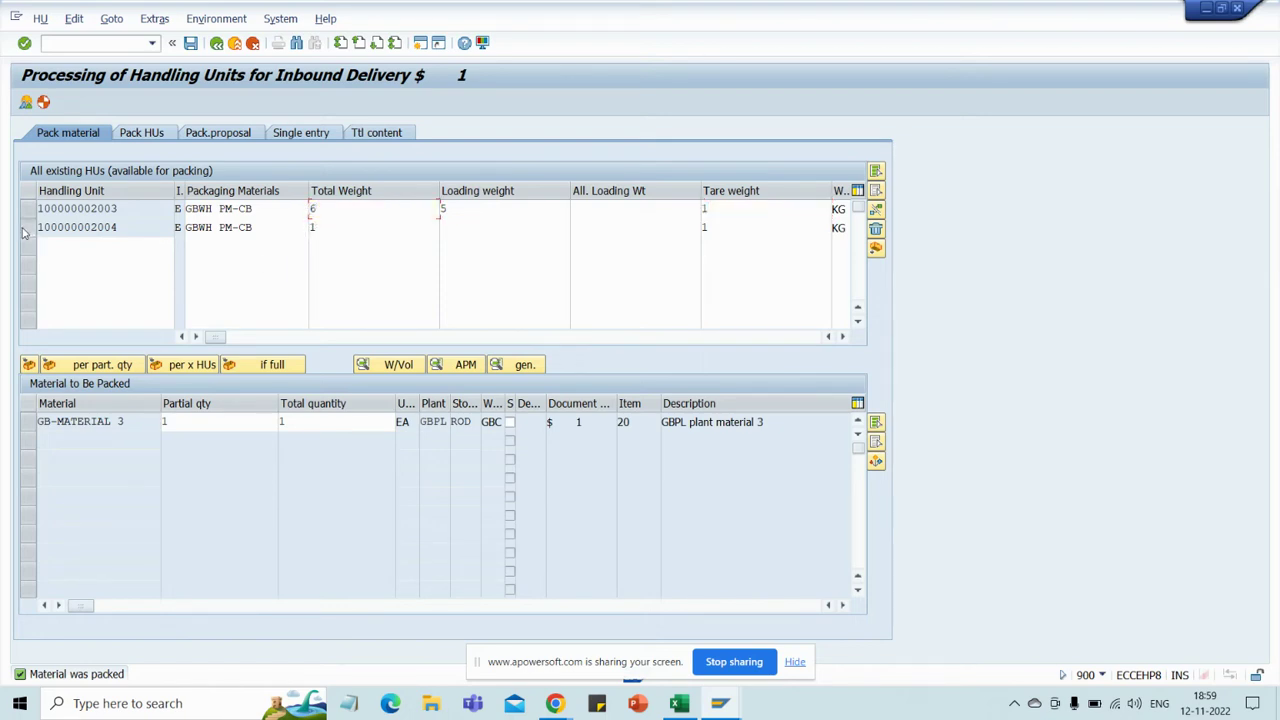
pyautogui.click(29, 422)
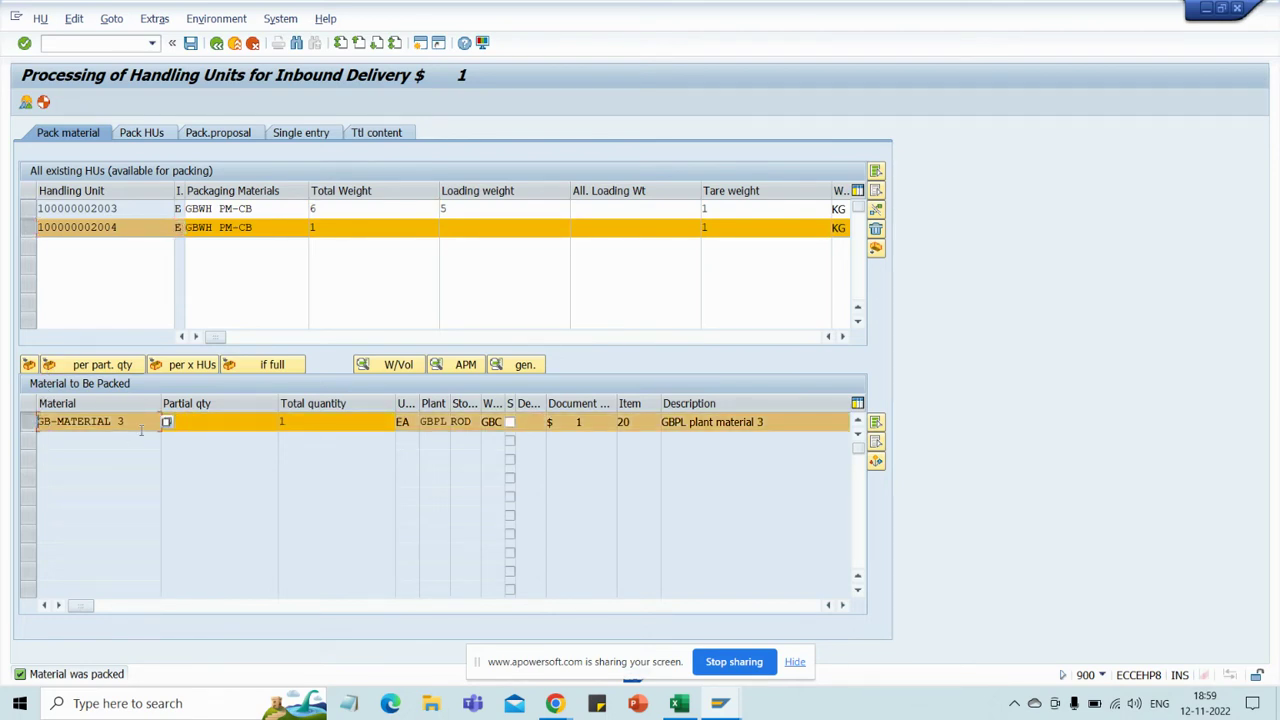
pyautogui.click(30, 366)
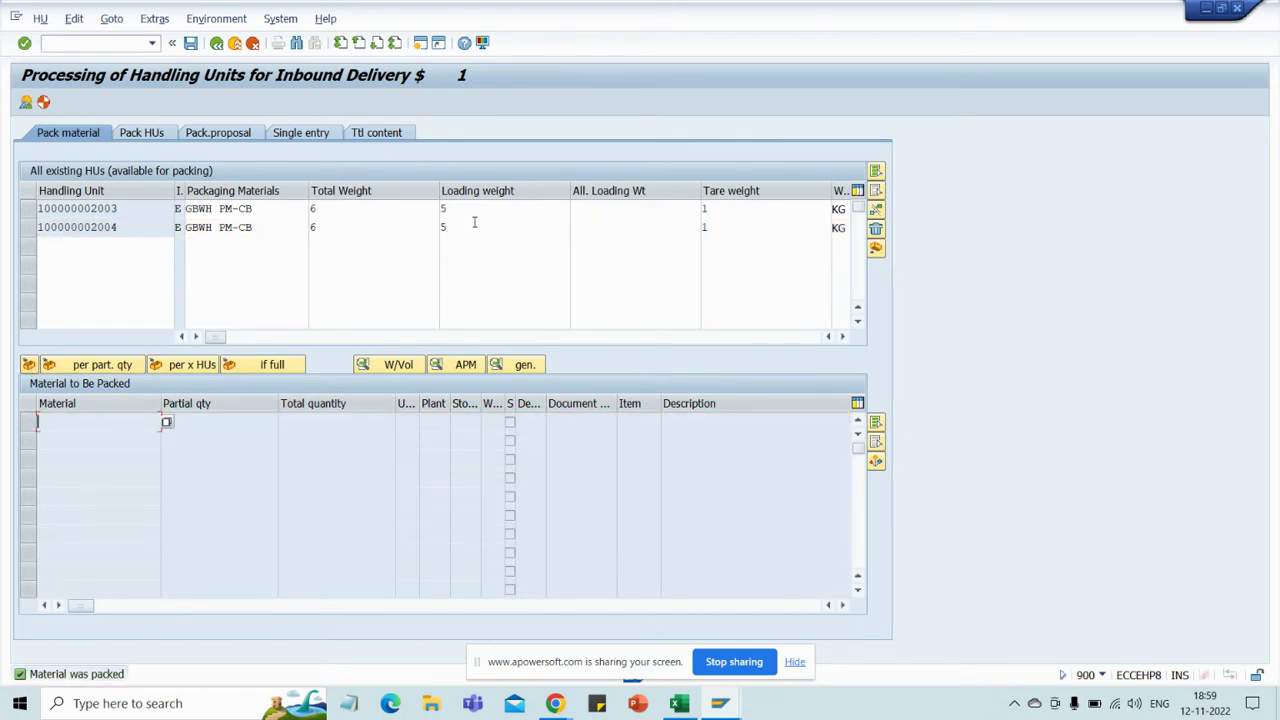
# - Check the first handling unit's loading, tare and total weights, and save the packed inbound delivery
pyautogui.click(440, 208)
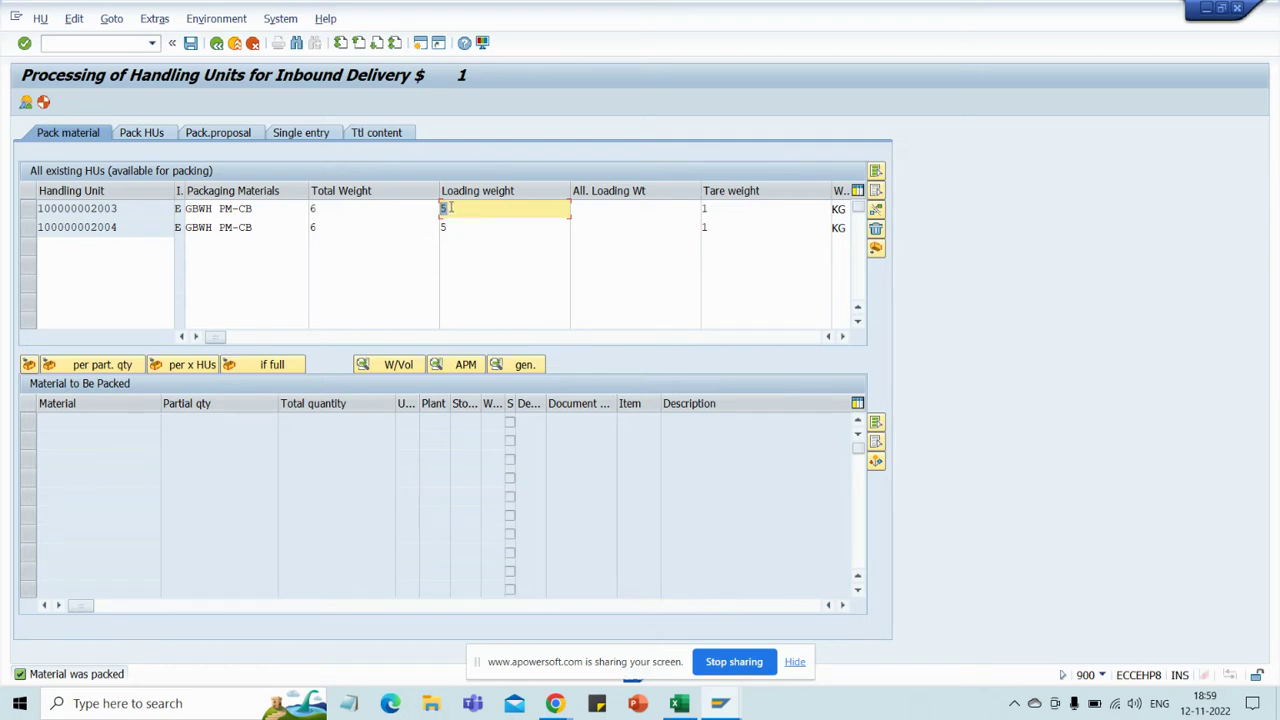
pyautogui.press('BackSpace')
pyautogui.moveTo(713, 214); pyautogui.dragTo(703, 209)
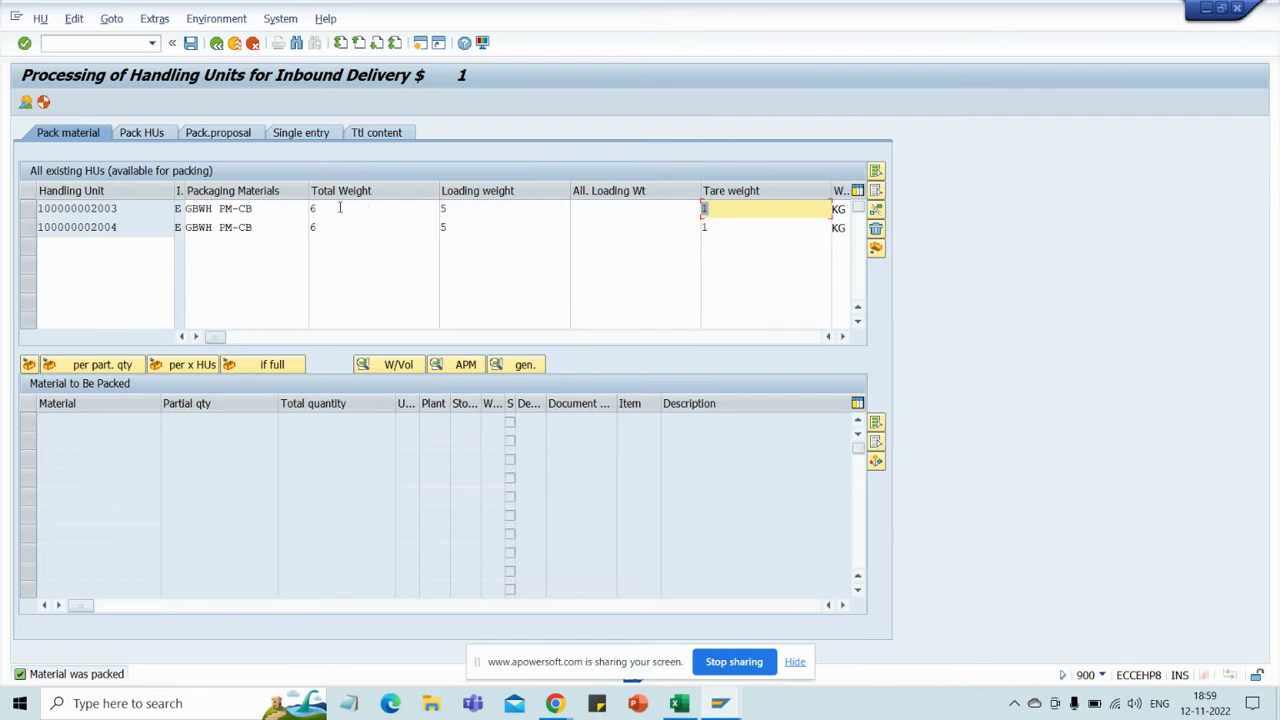
pyautogui.moveTo(340, 208); pyautogui.dragTo(296, 211)
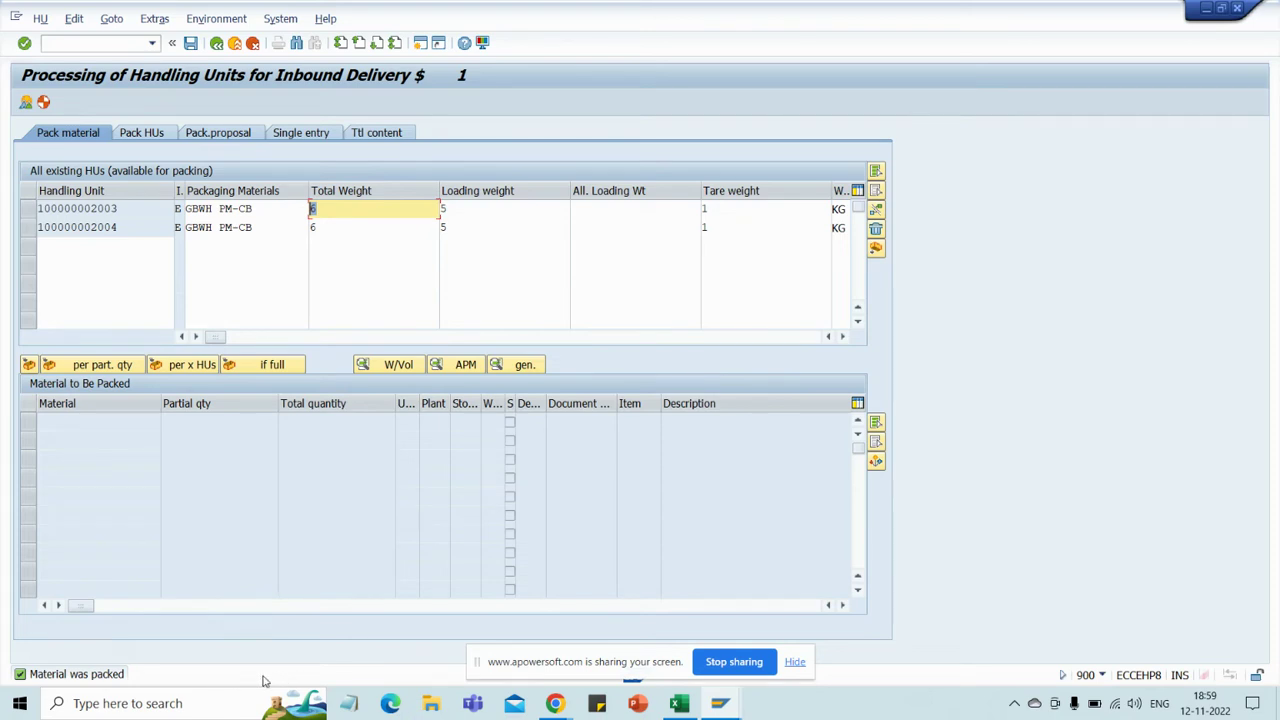
pyautogui.click(191, 44)
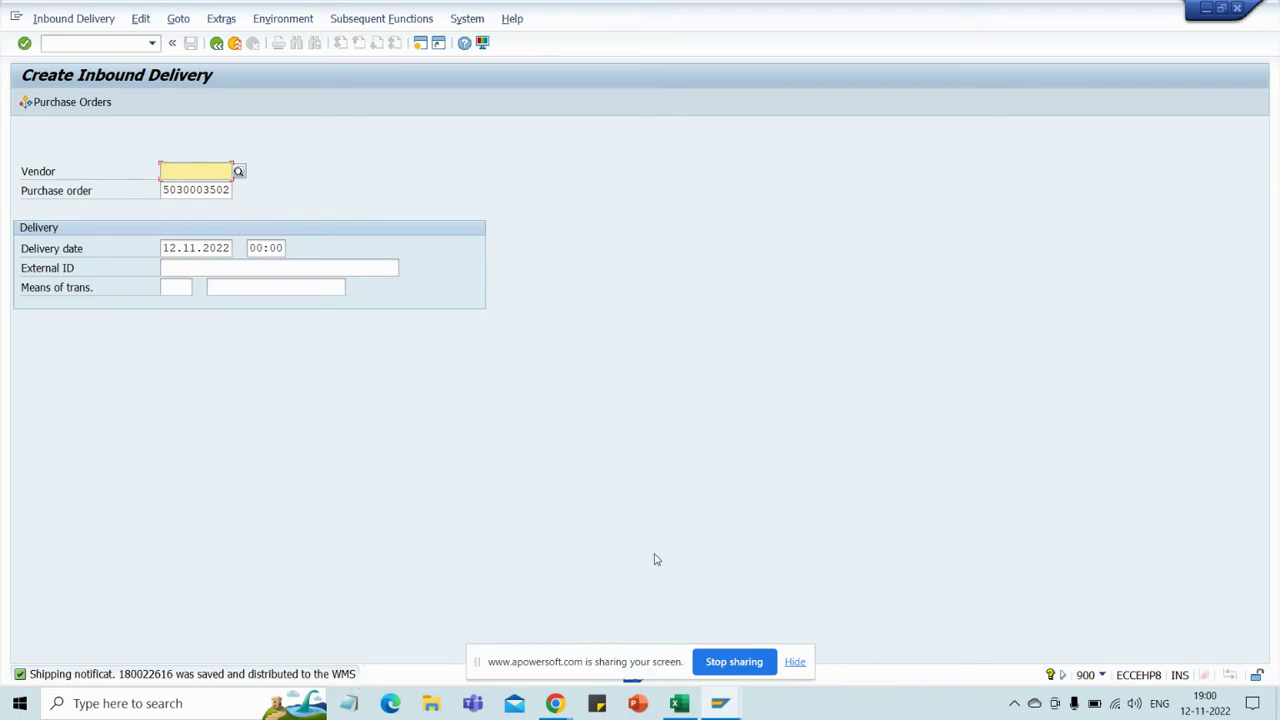
# - Compare the saved delivery in the Create Inbound Delivery session with the notification list in the warehouse GBWH session
pyautogui.click(722, 707)
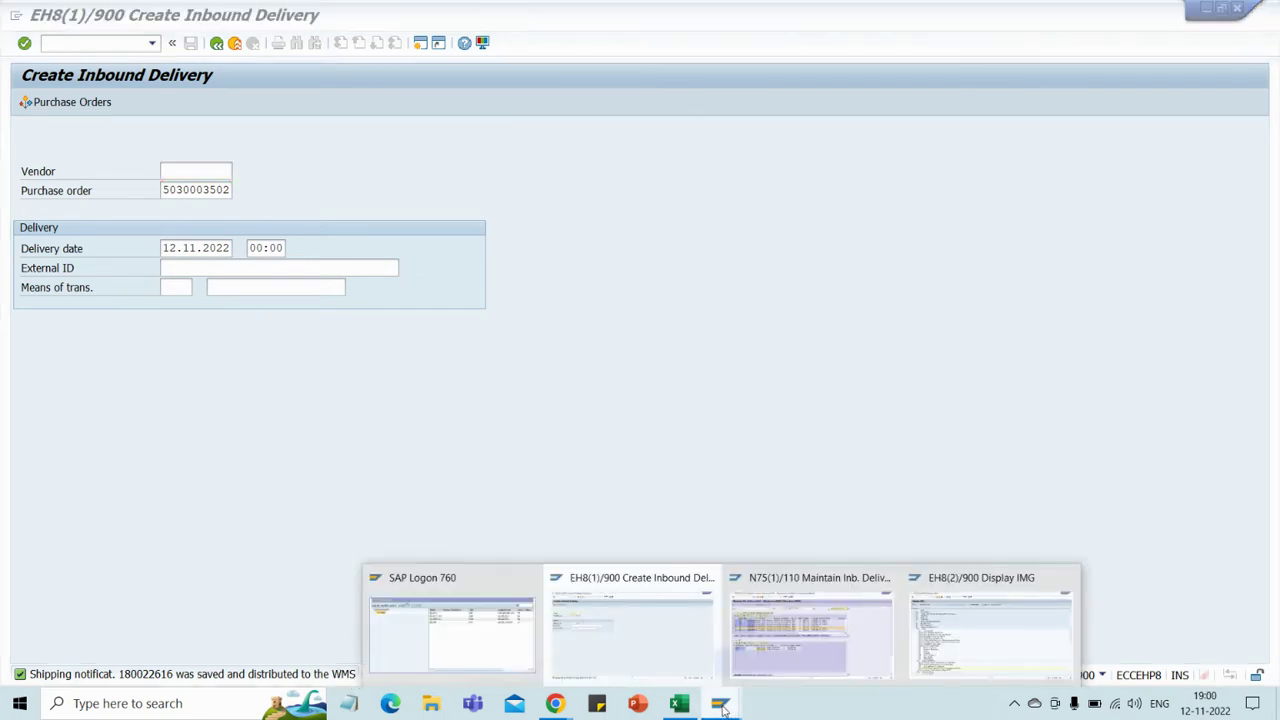
pyautogui.click(810, 638)
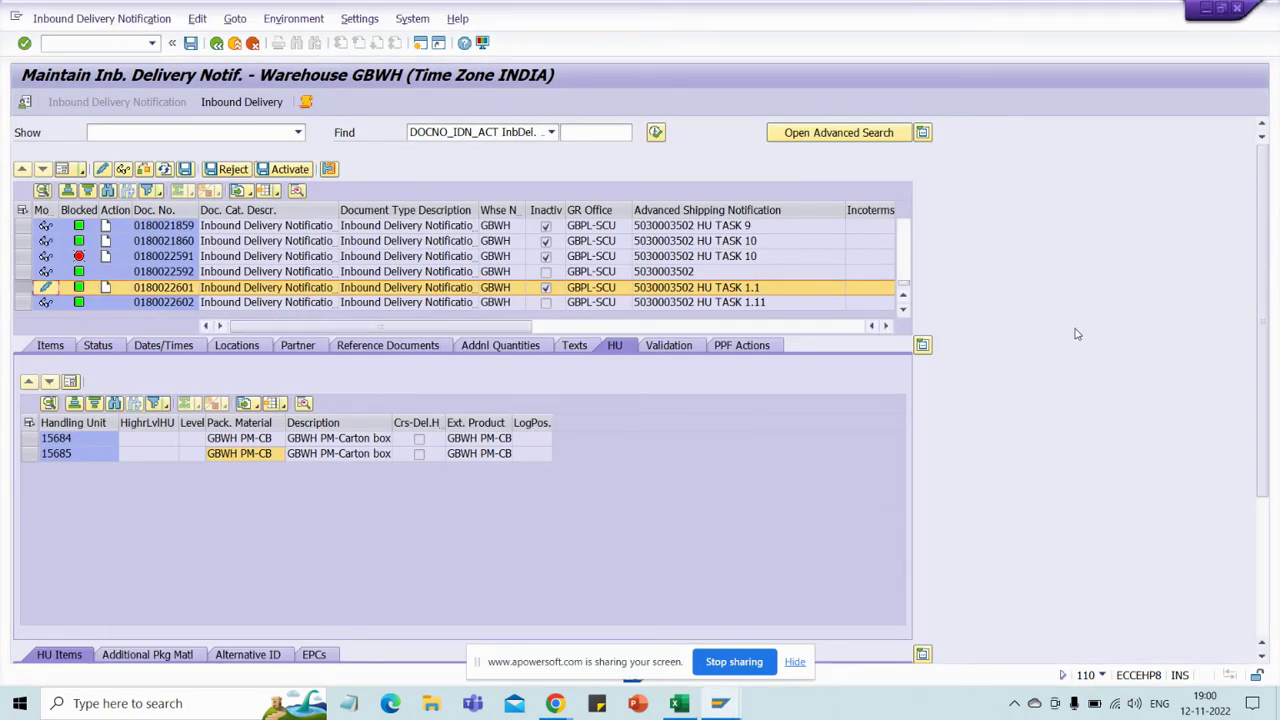
pyautogui.click(722, 705)
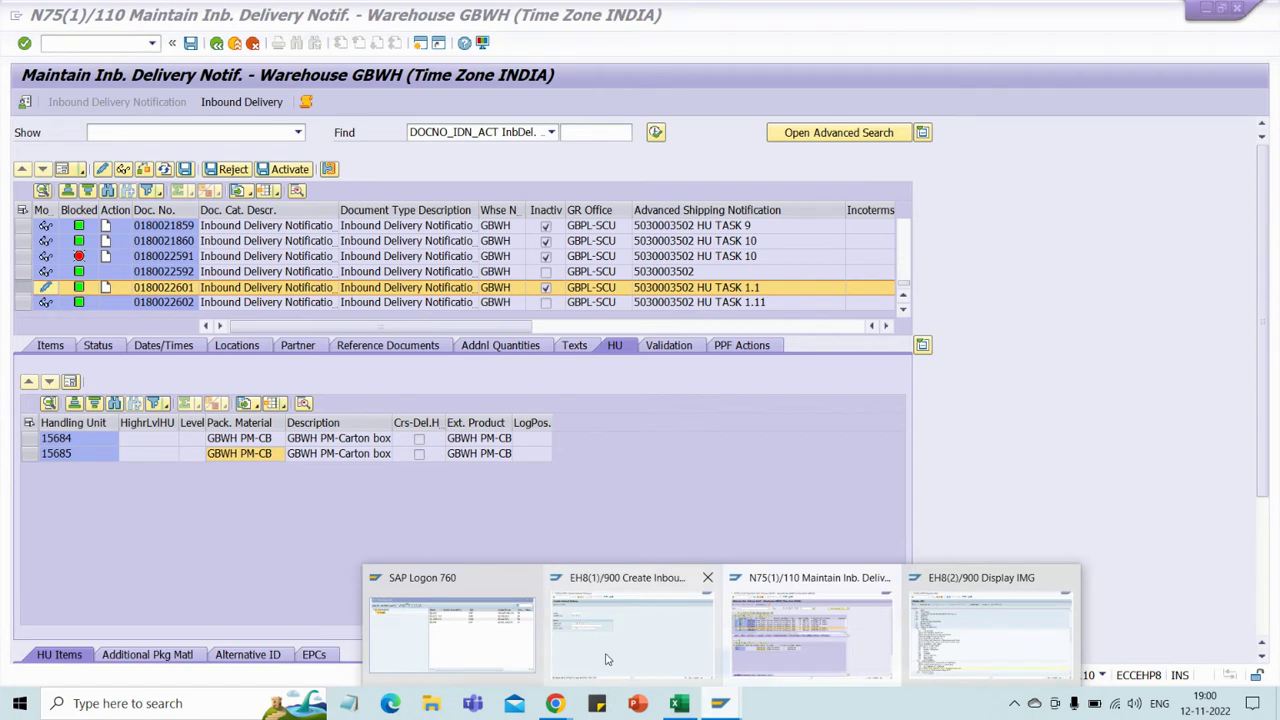
pyautogui.click(625, 620)
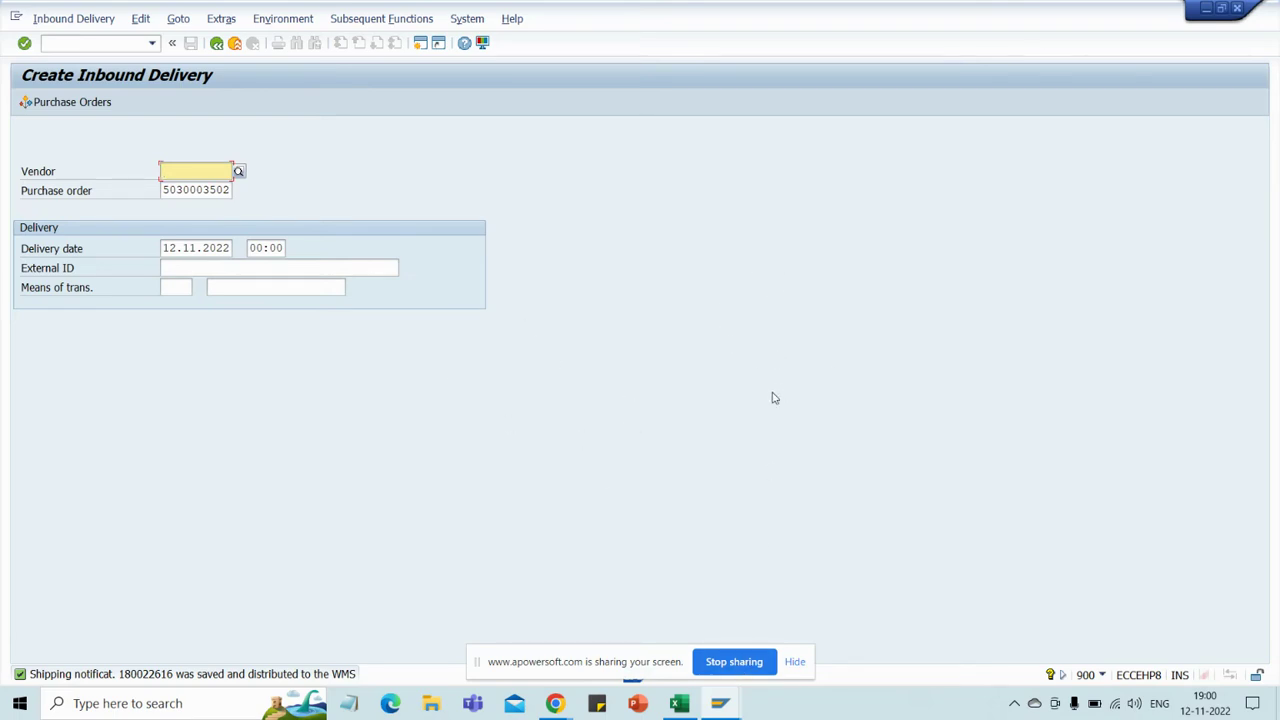
pyautogui.click(726, 703)
pyautogui.click(820, 640)
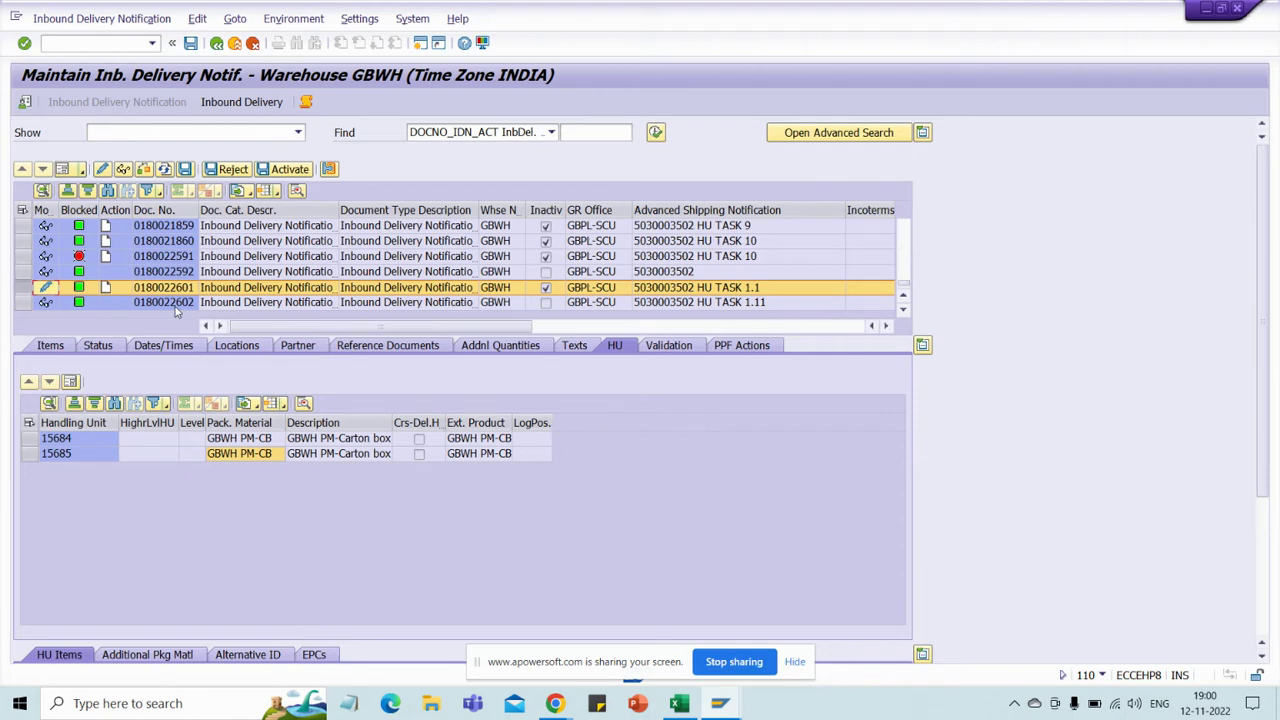
pyautogui.moveTo(719, 703)
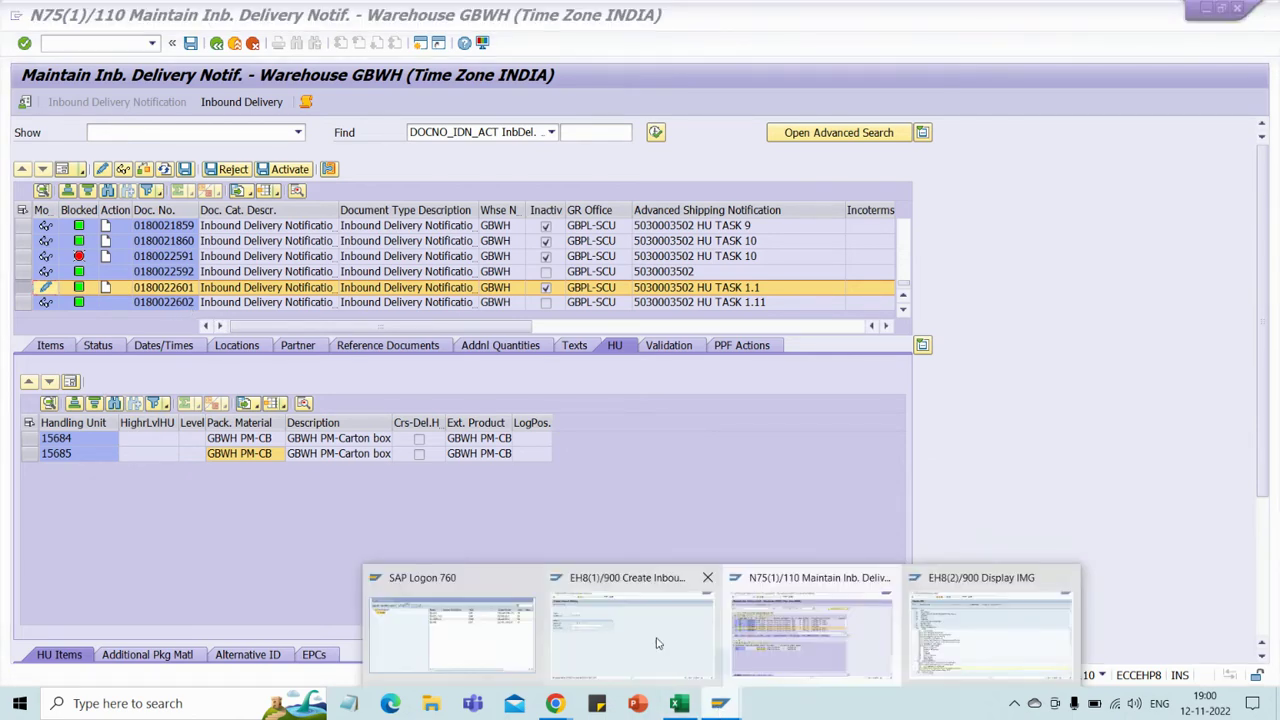
pyautogui.click(640, 615)
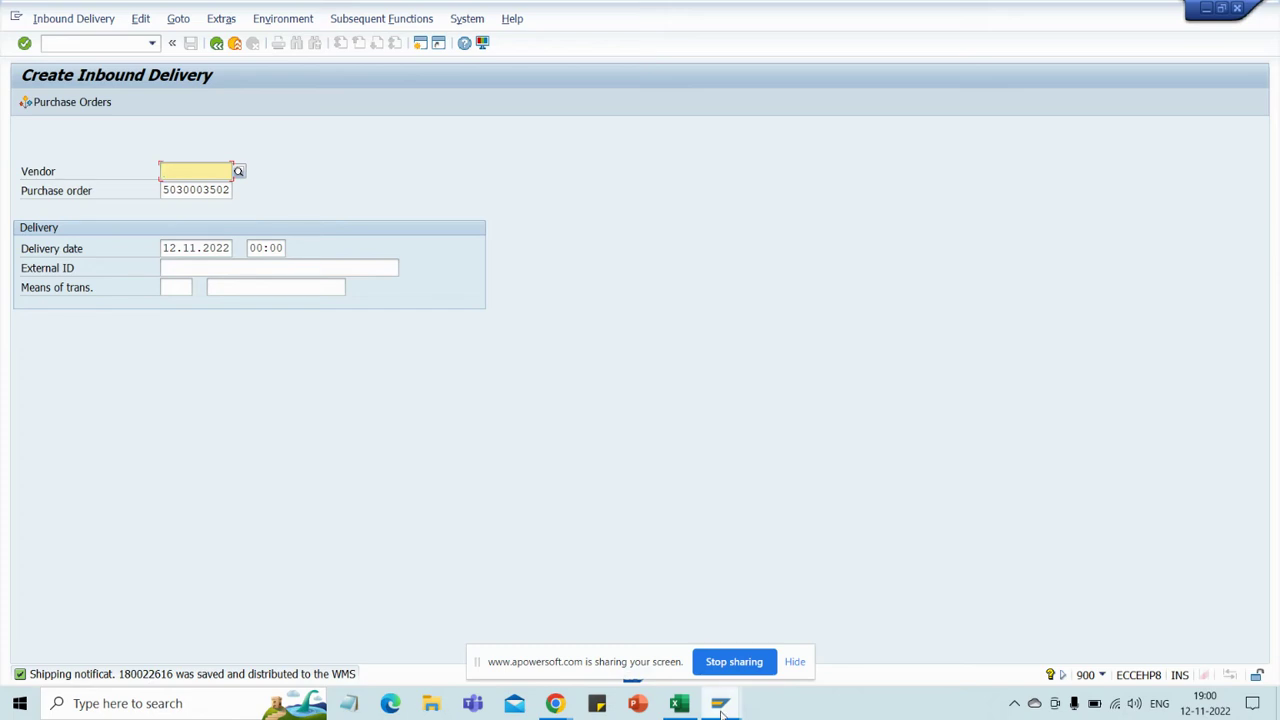
pyautogui.moveTo(722, 708)
# - In the Maintain Inb. Delivery Notif. session, confirm default warehouse GBWH and run the notification search without a specific search value
pyautogui.click(752, 650)
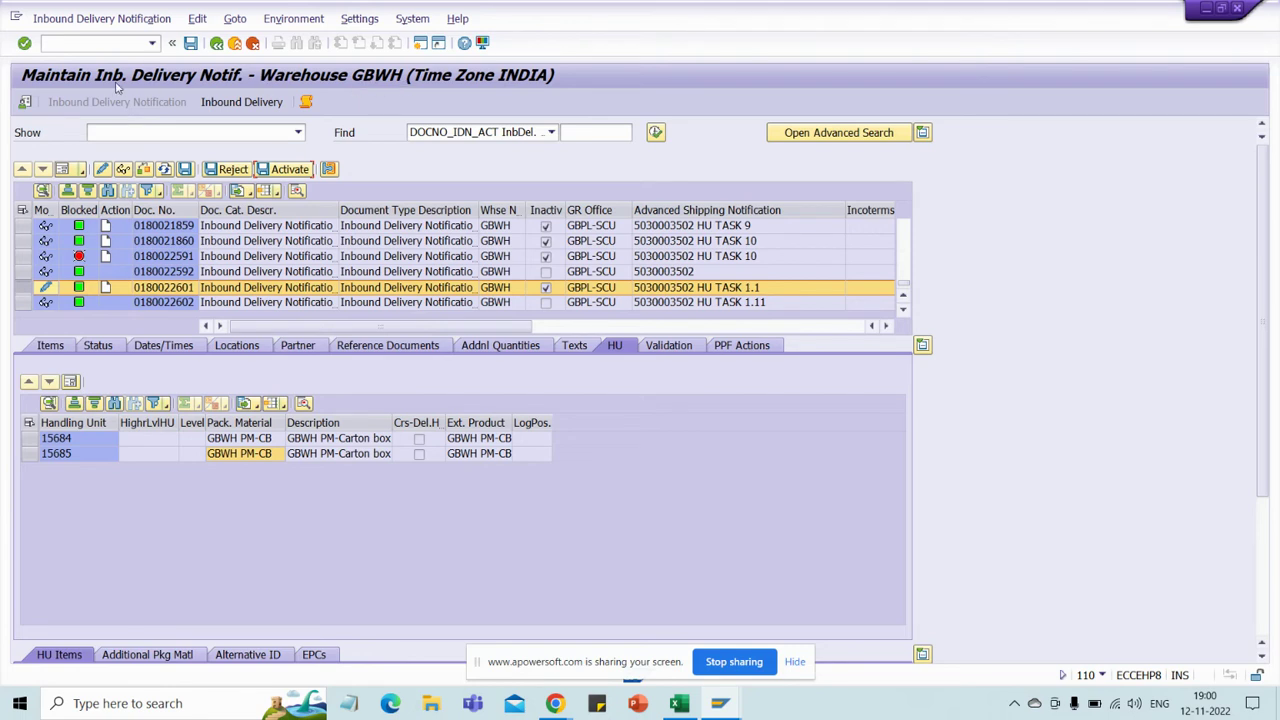
pyautogui.click(25, 104)
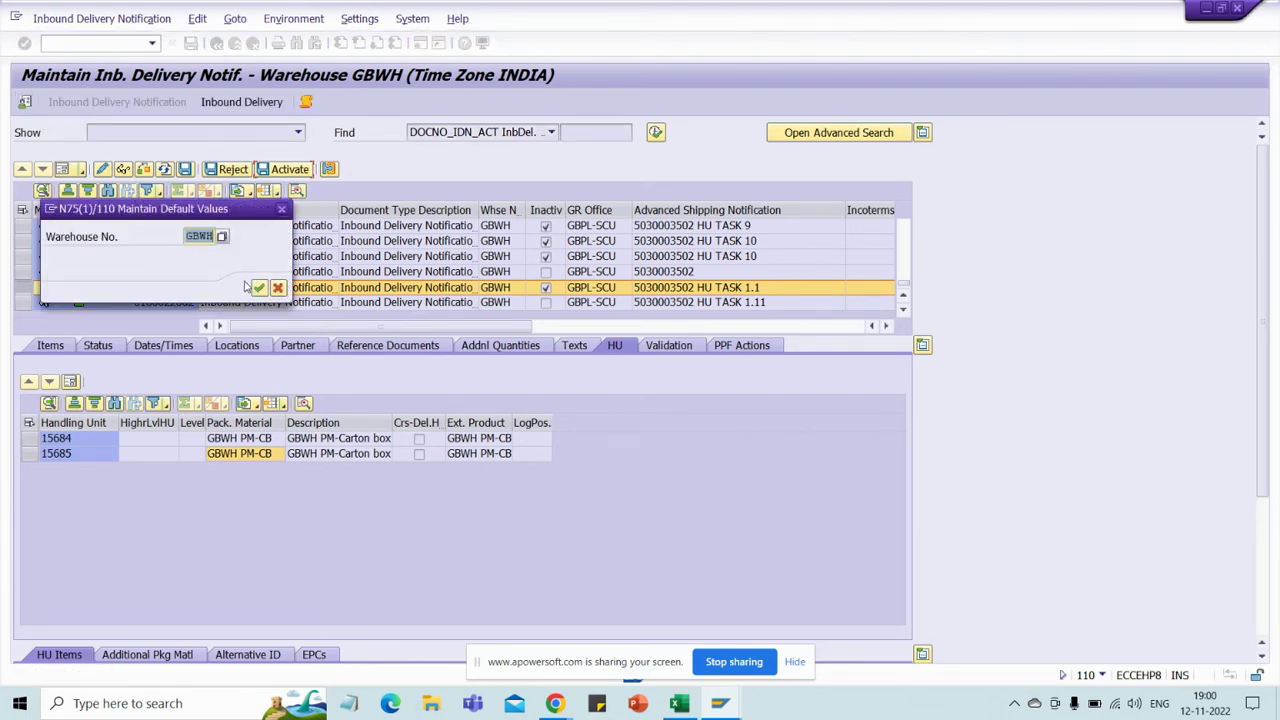
pyautogui.click(258, 287)
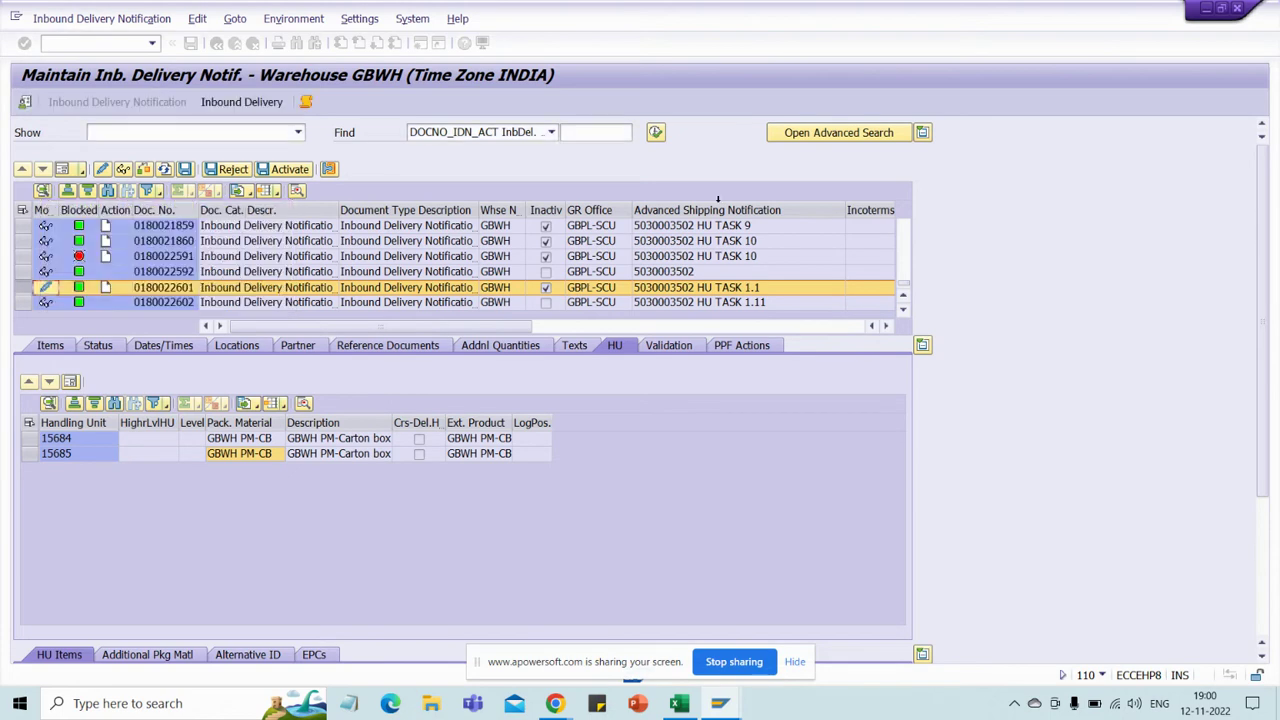
pyautogui.click(656, 133)
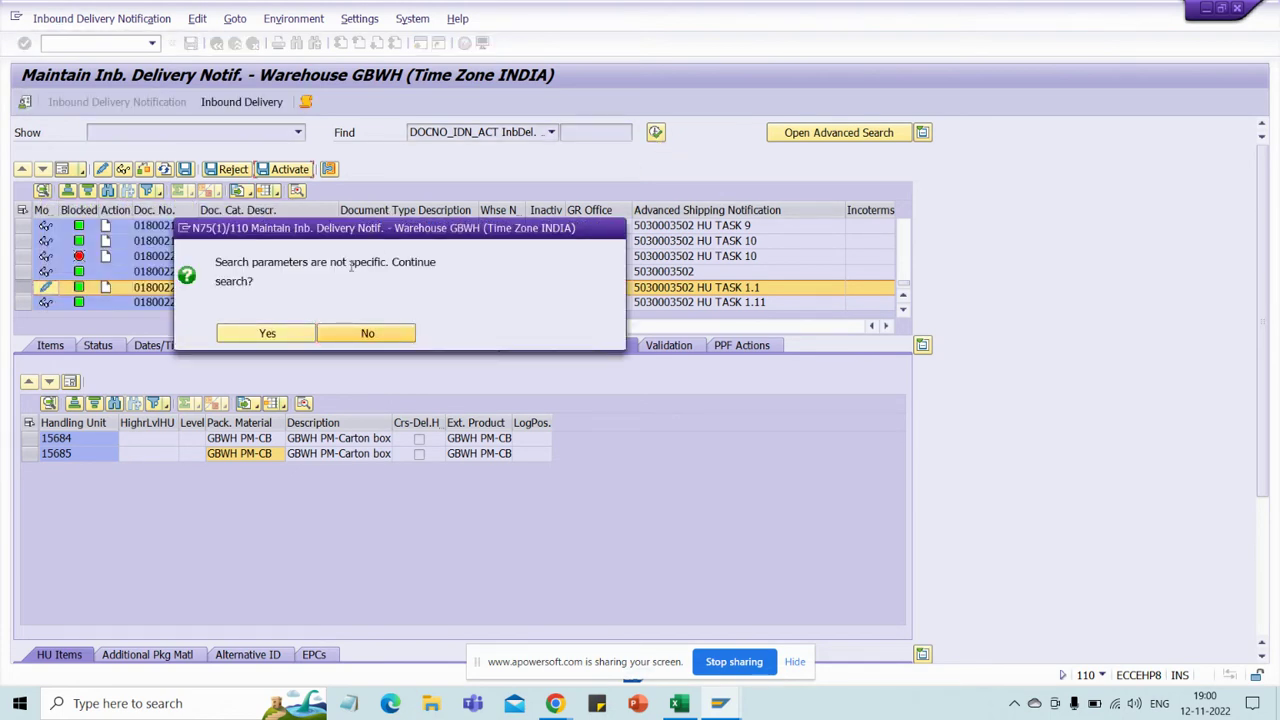
pyautogui.click(275, 333)
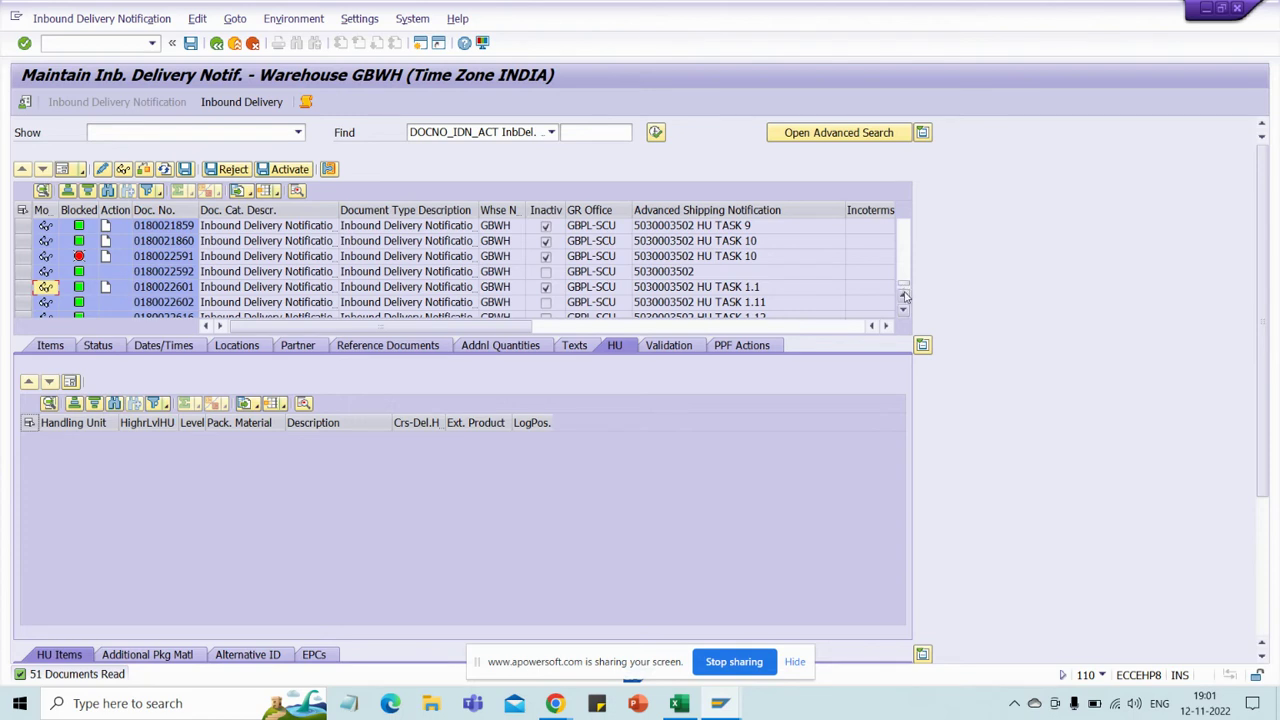
# - Load the HU TASK 1.12 notification's items and check the products GB-MATERIAL 2 and GB-MATERIAL 3
pyautogui.scroll(-1, 904, 296)
pyautogui.click(182, 303)
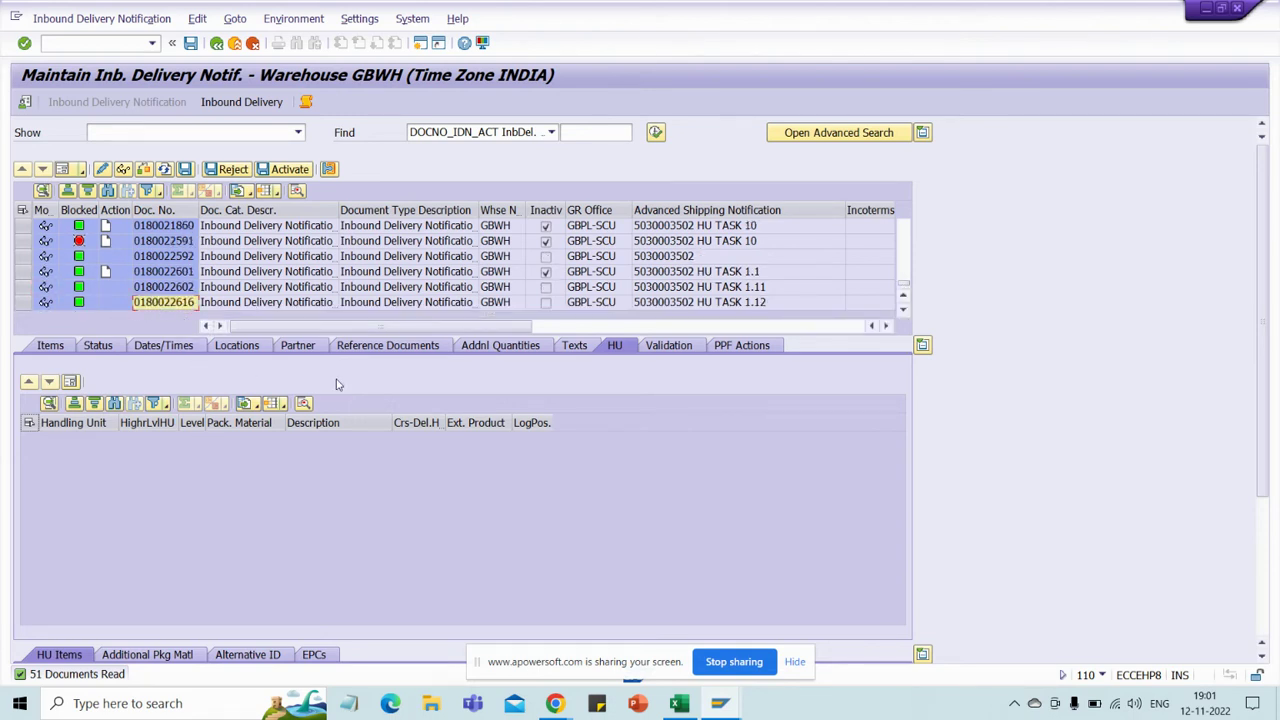
pyautogui.click(50, 345)
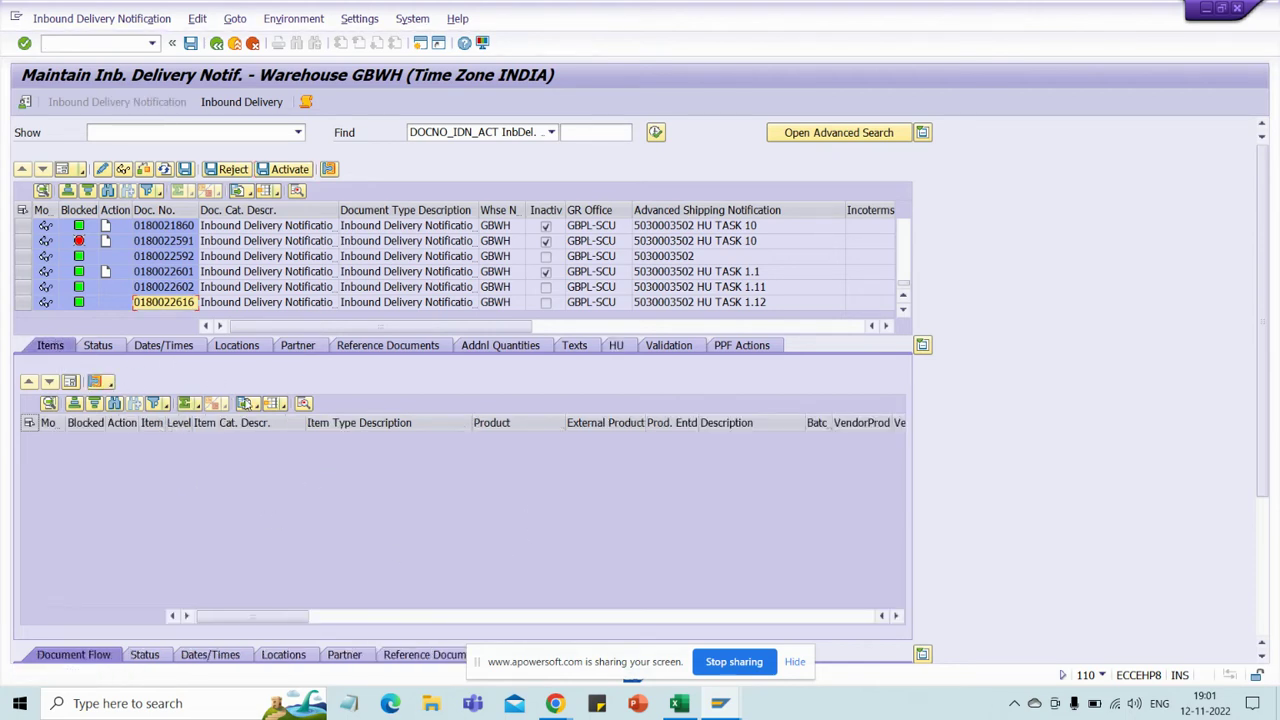
pyautogui.click(22, 302)
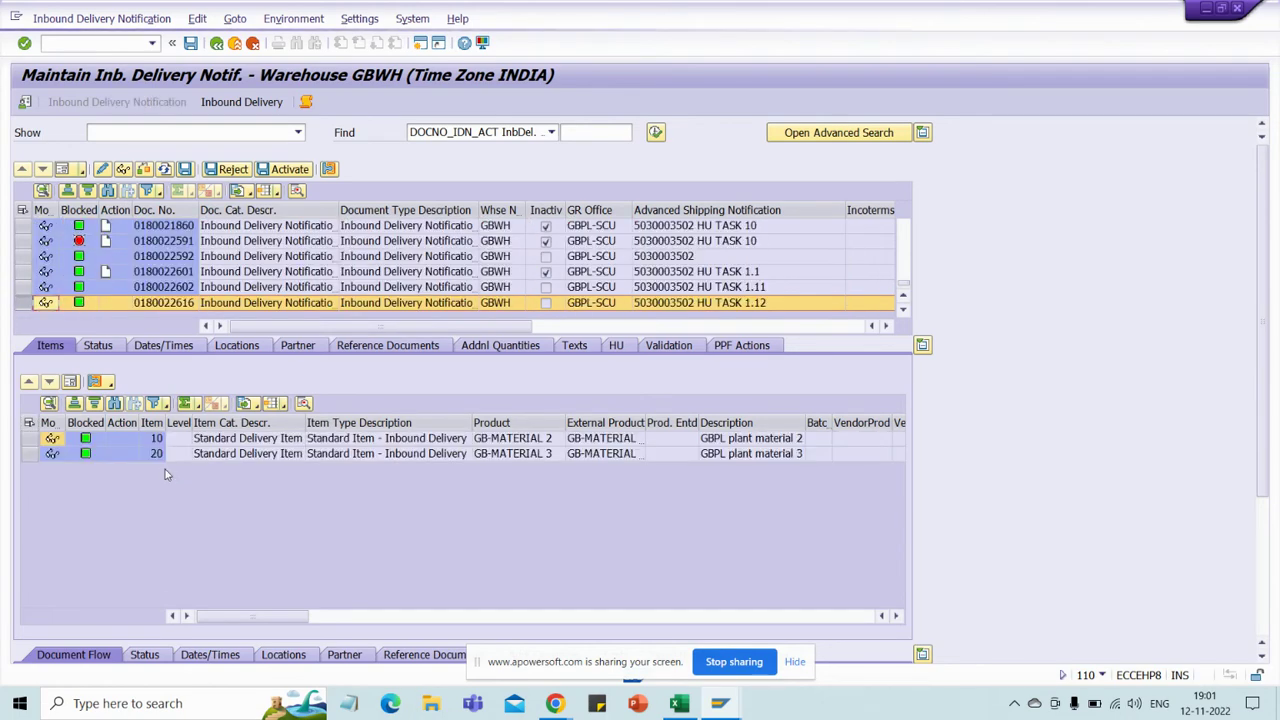
pyautogui.click(539, 442)
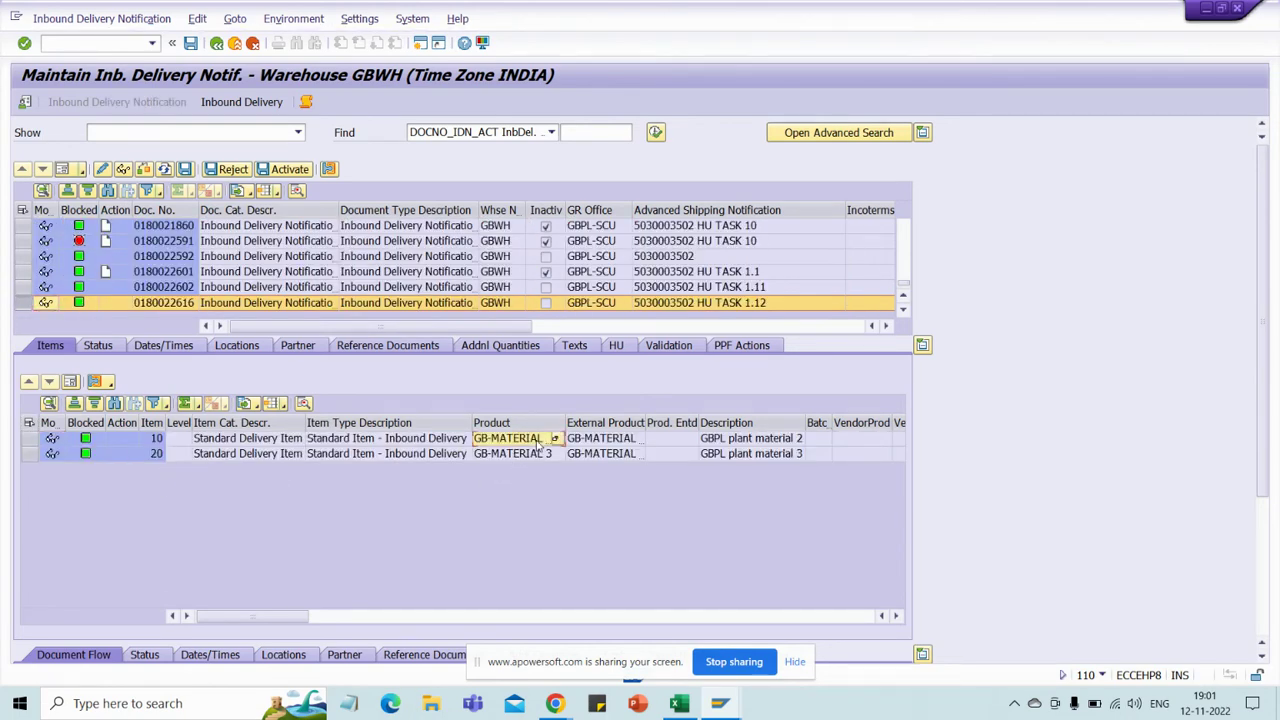
pyautogui.click(541, 455)
pyautogui.click(545, 441)
pyautogui.click(546, 455)
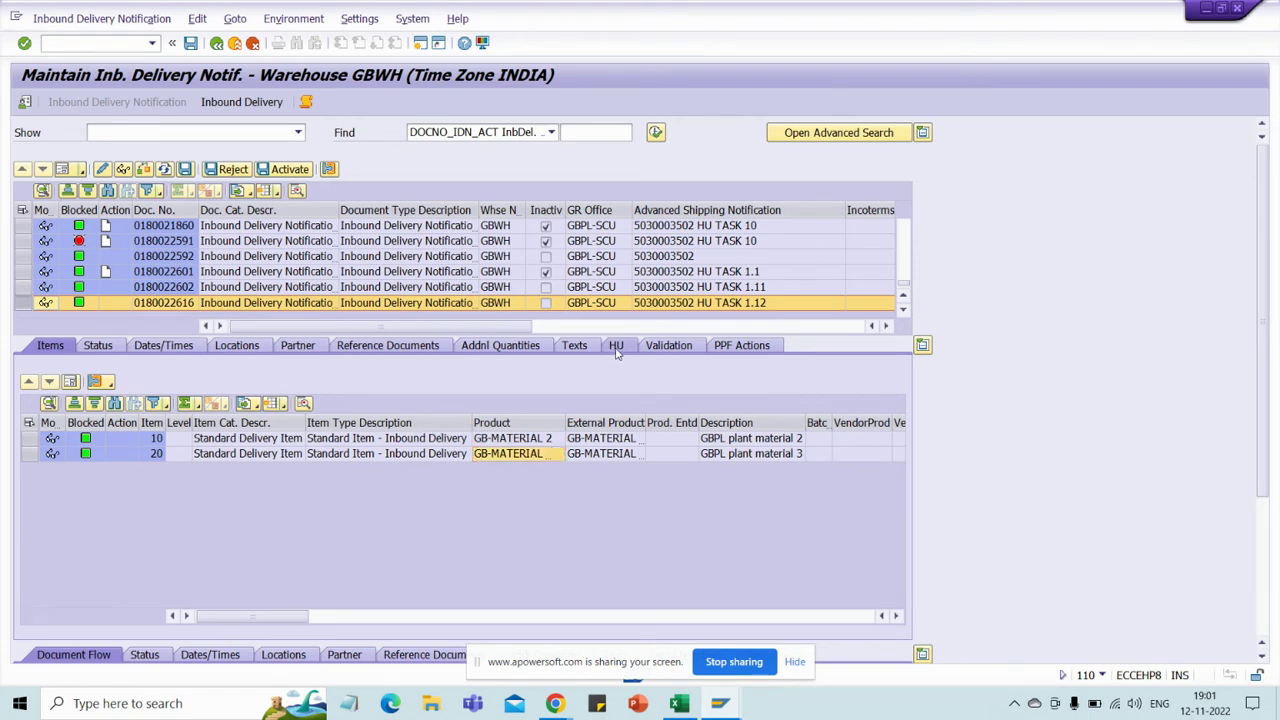
# - Show the handling units of the HU TASK 1.12 notification and check their packaging material descriptions
pyautogui.click(617, 350)
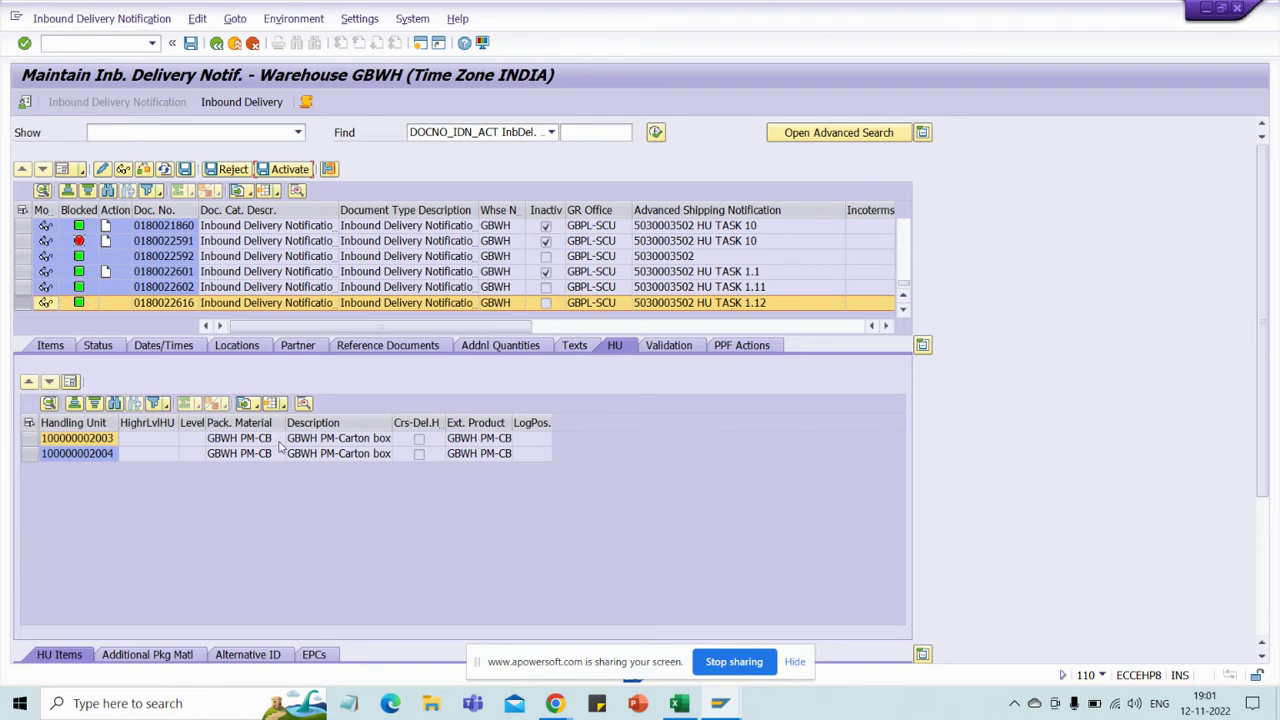
pyautogui.click(374, 447)
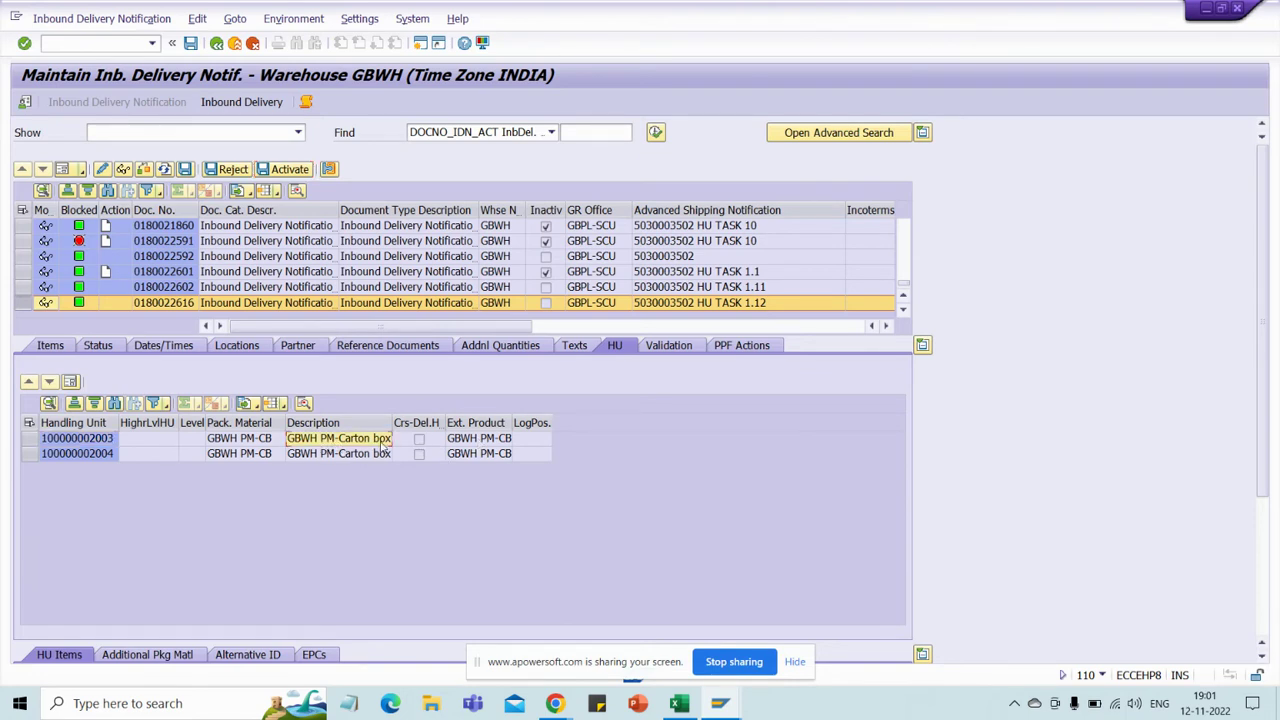
pyautogui.click(318, 456)
# - Examine the blocked status and inactive indicator of the HU TASK 1.1 notification and the two HU TASK 10 notifications
pyautogui.click(22, 271)
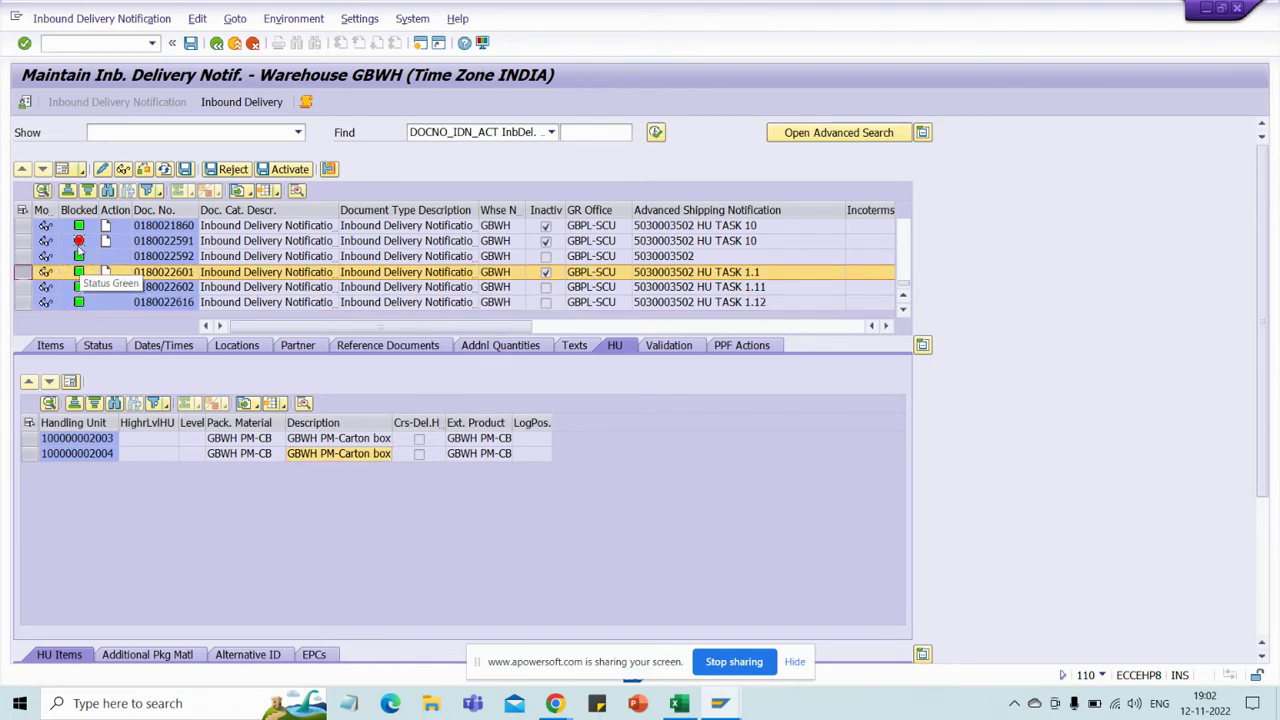
pyautogui.click(22, 241)
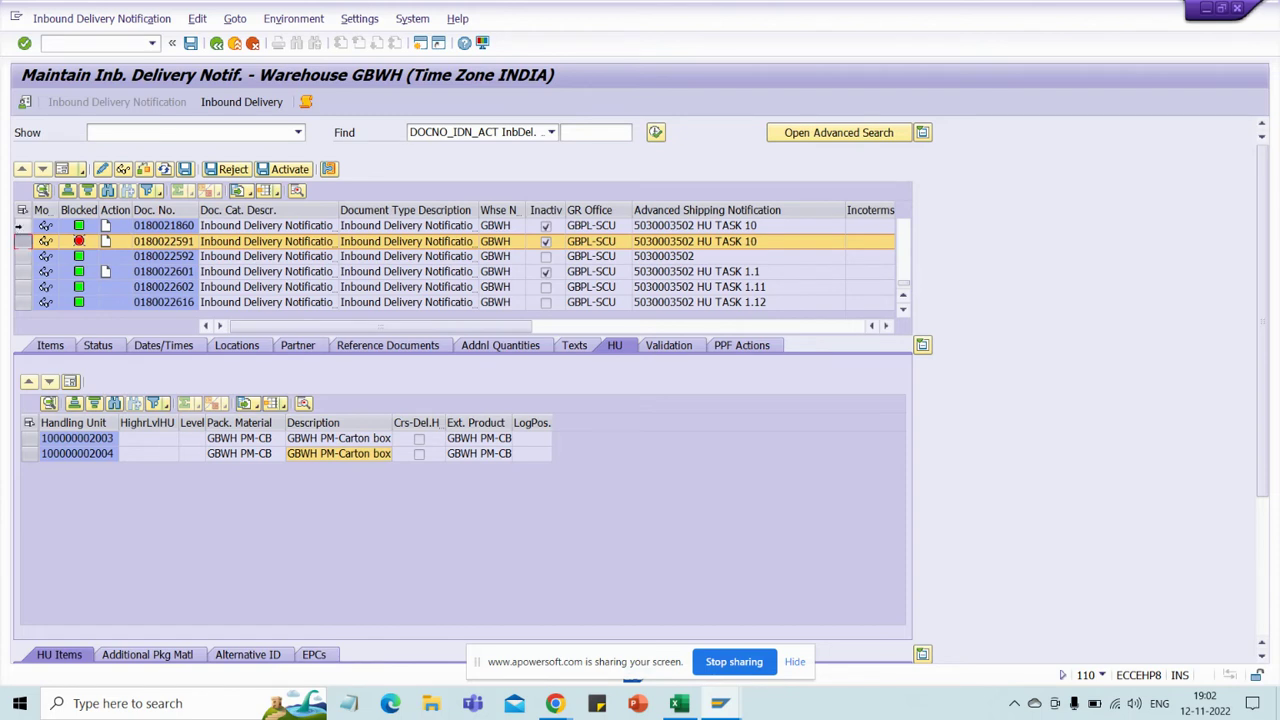
pyautogui.click(18, 227)
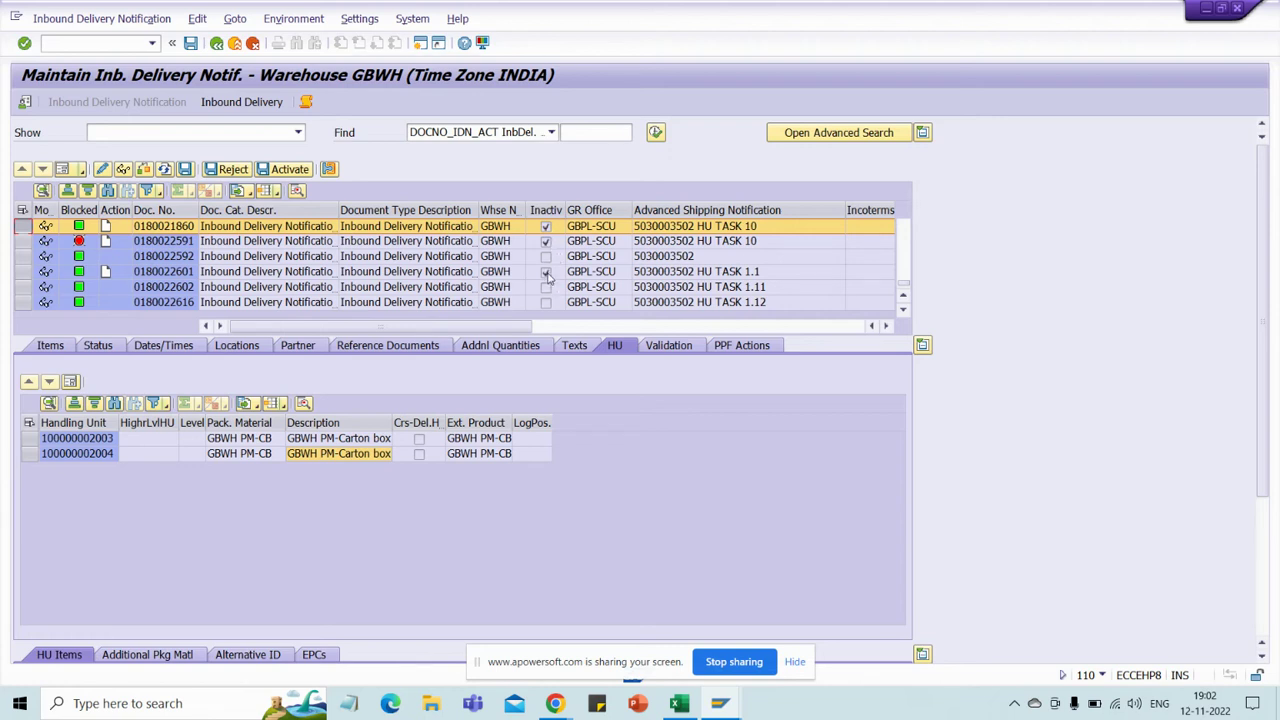
pyautogui.click(22, 271)
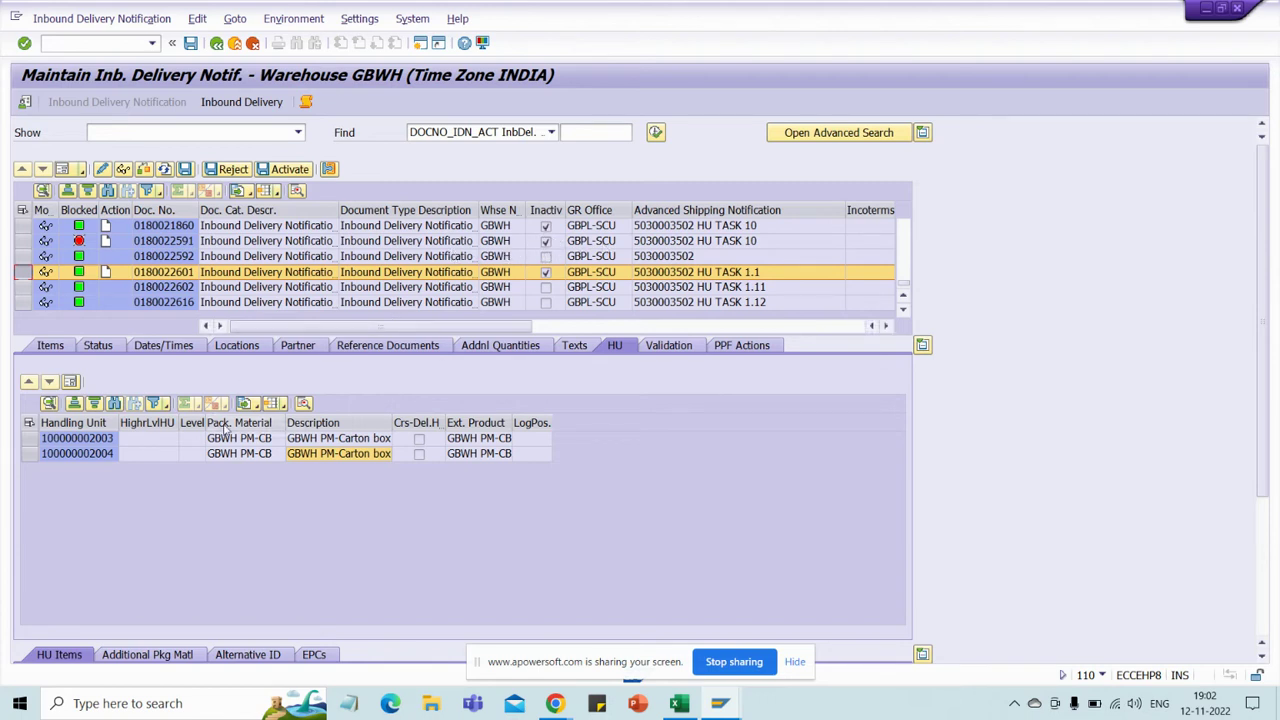
pyautogui.moveTo(265, 225); pyautogui.dragTo(447, 232)
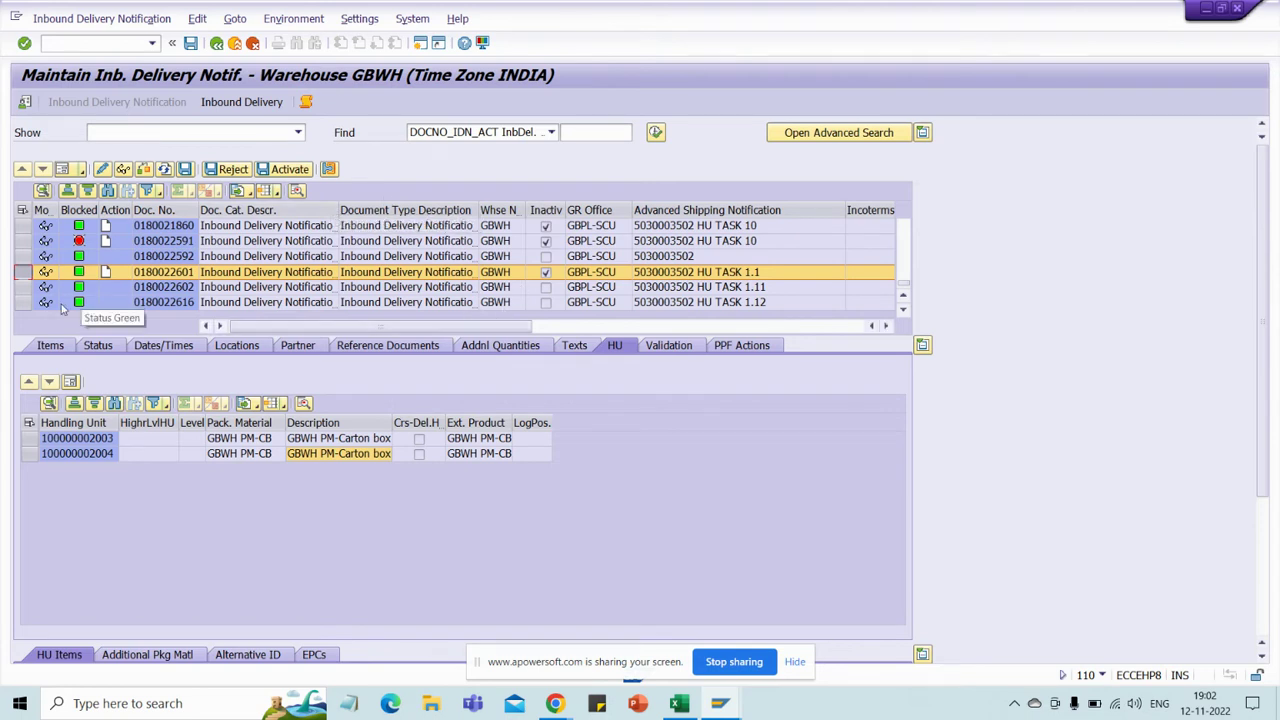
# - Select the HU TASK 1.12 notification and go to its inbound delivery
pyautogui.click(22, 302)
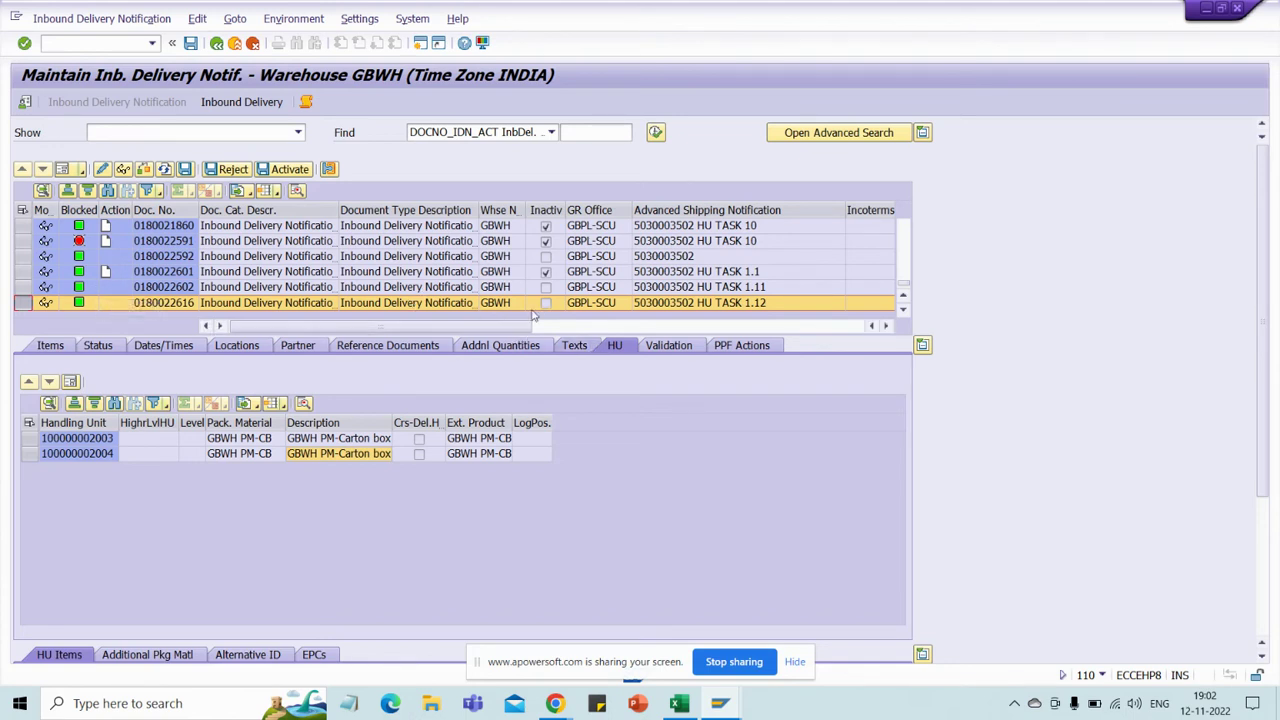
pyautogui.click(253, 103)
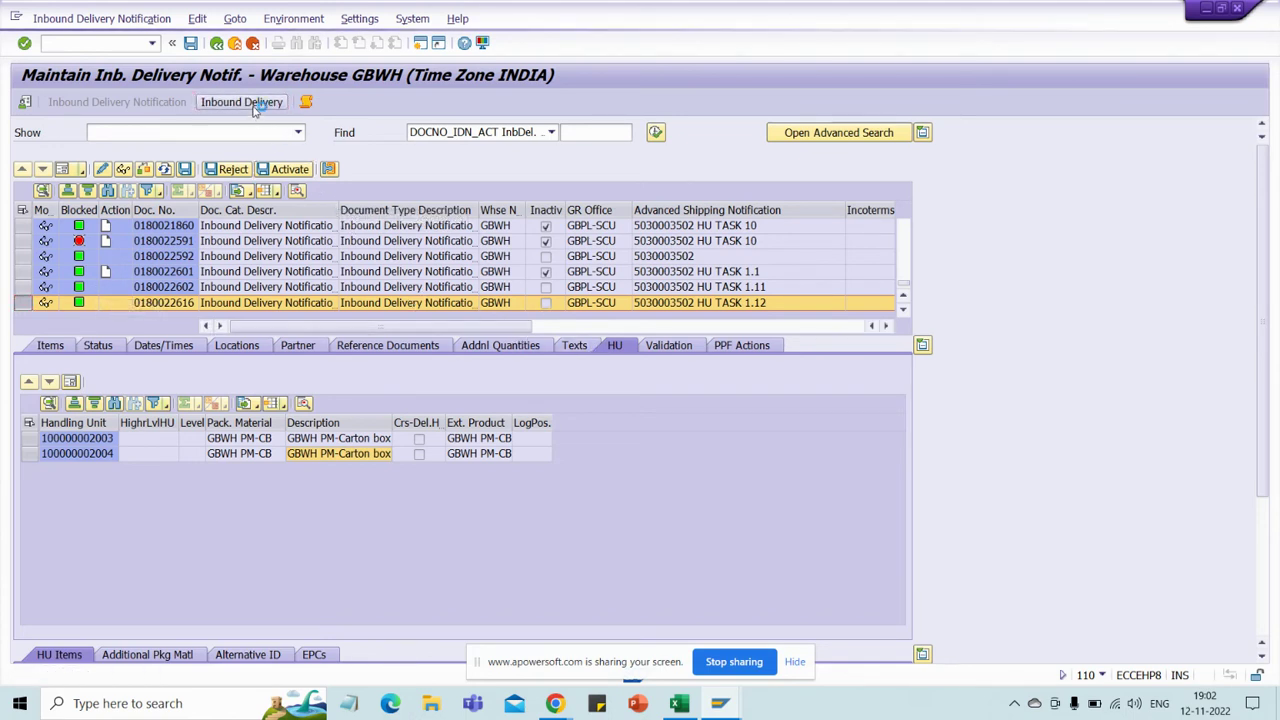
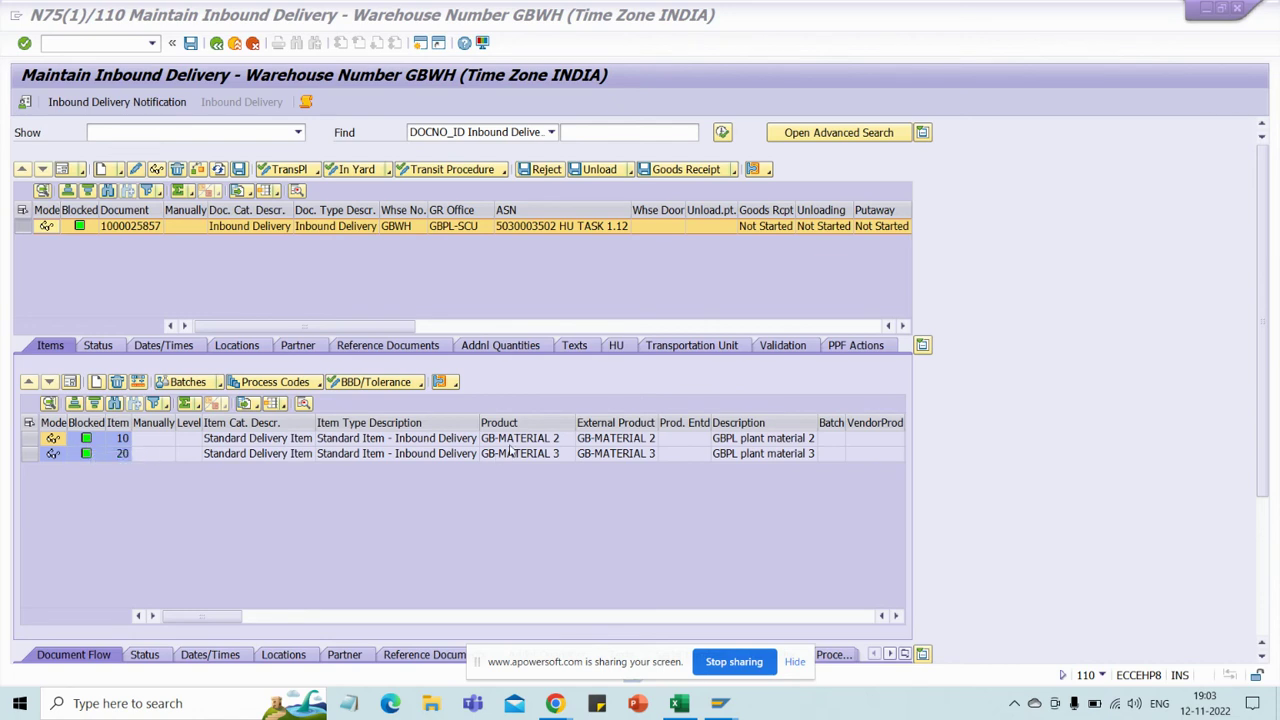
# - Select the GB-MATERIAL 2 item of the inbound delivery and view its available process code options
pyautogui.click(31, 439)
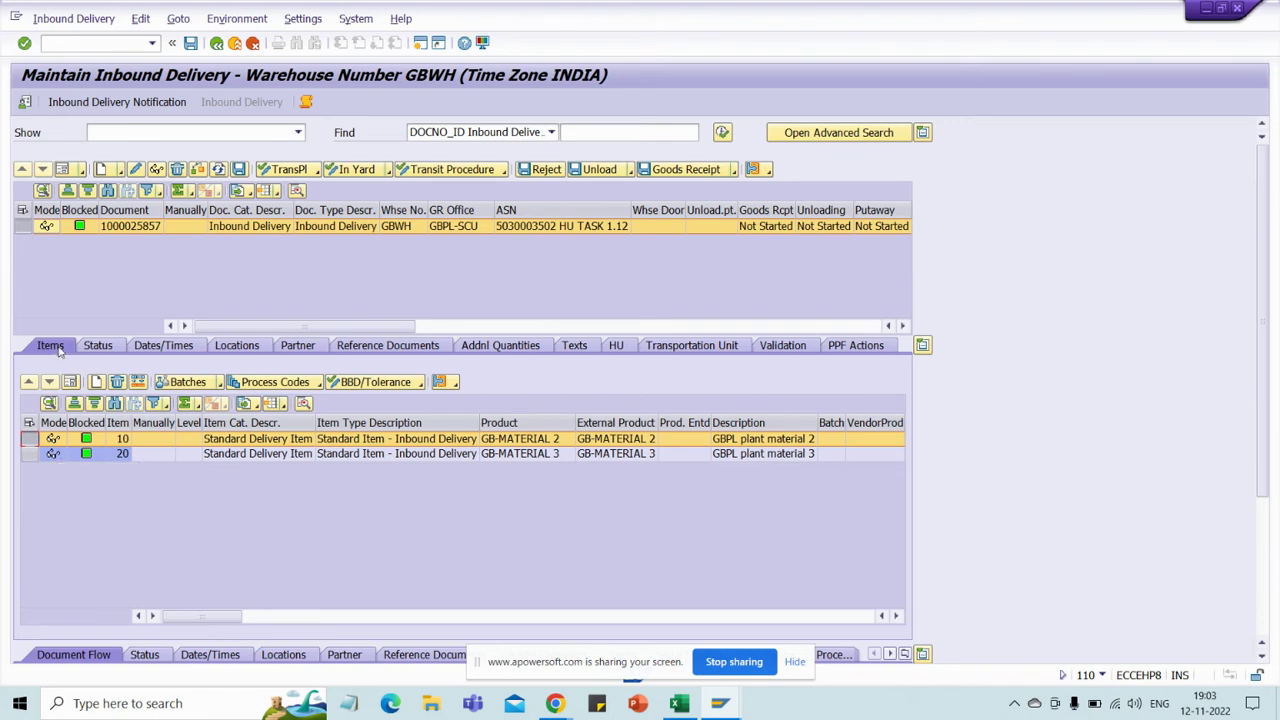
pyautogui.click(319, 386)
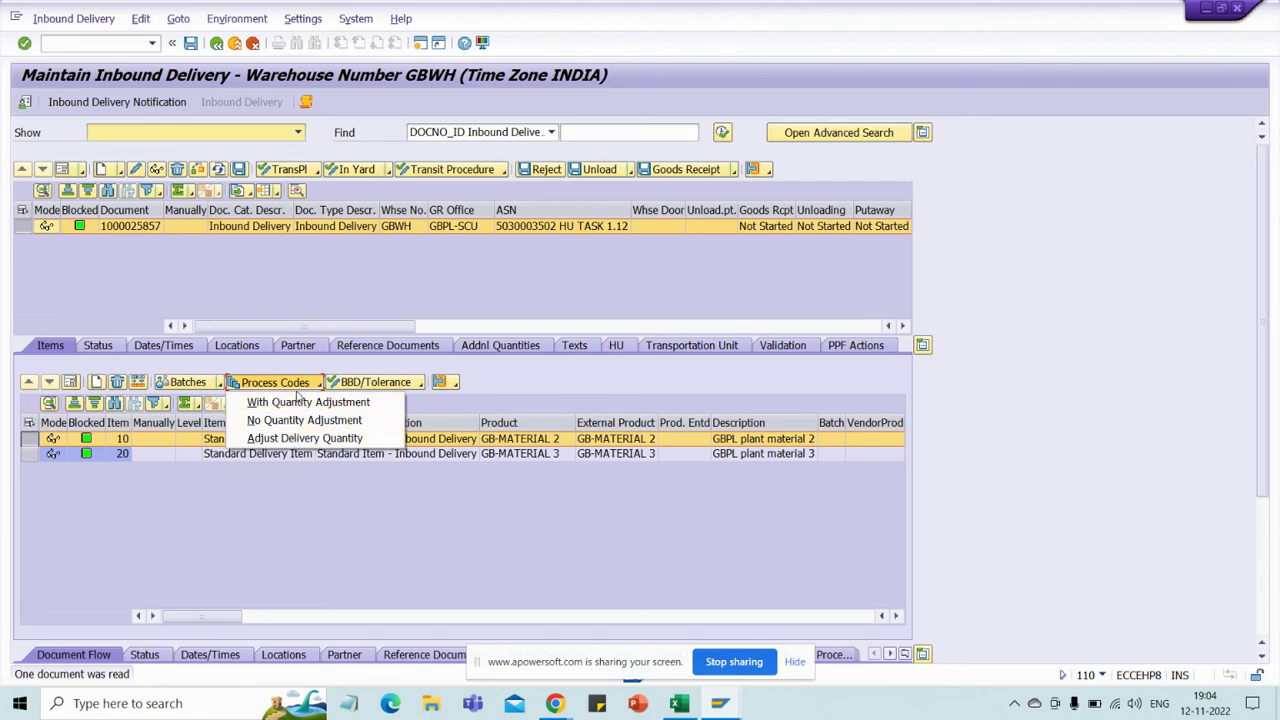
pyautogui.click(327, 497)
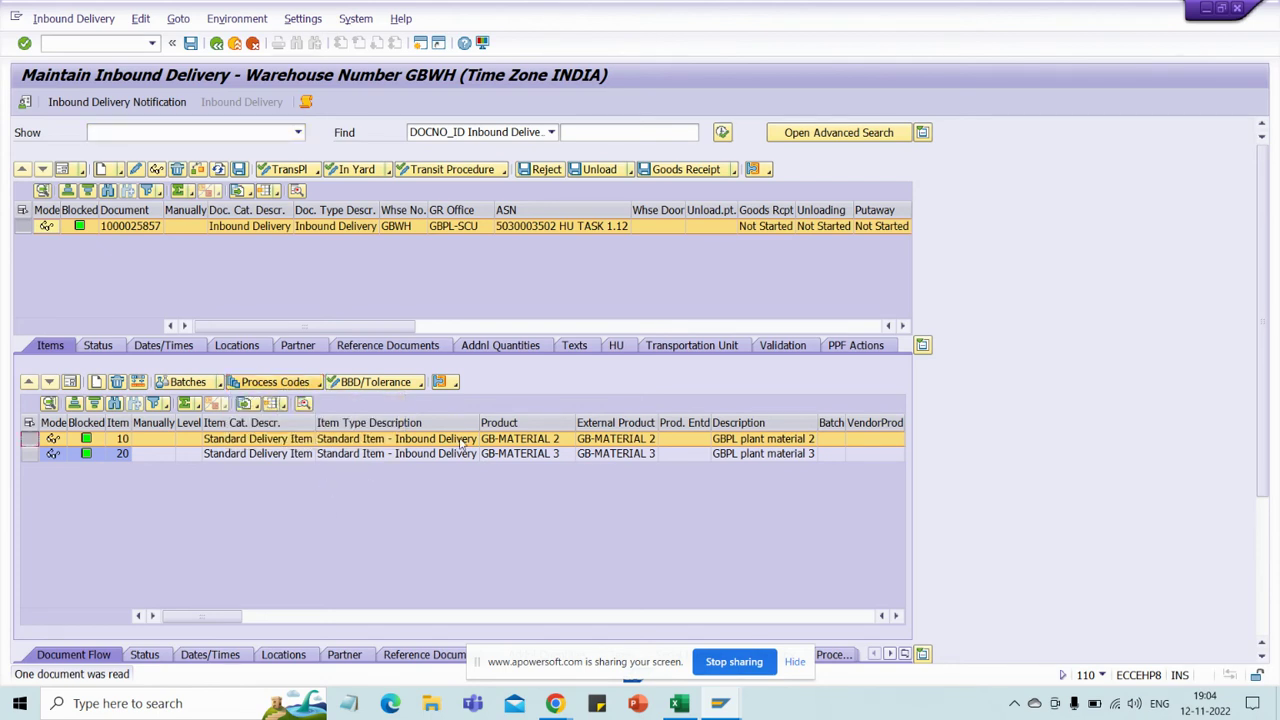
# - Examine the delivery's handling units and their goods receipt option, and return to the items to recheck the process code options
pyautogui.click(616, 348)
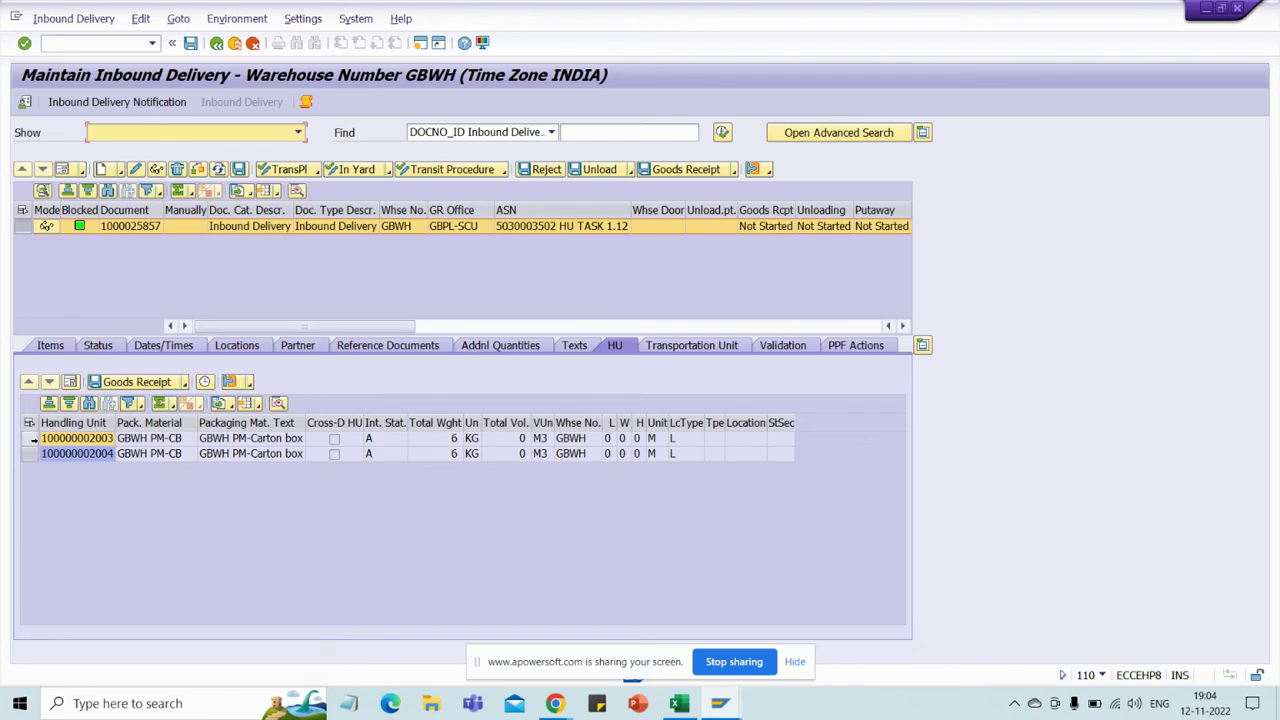
pyautogui.click(30, 438)
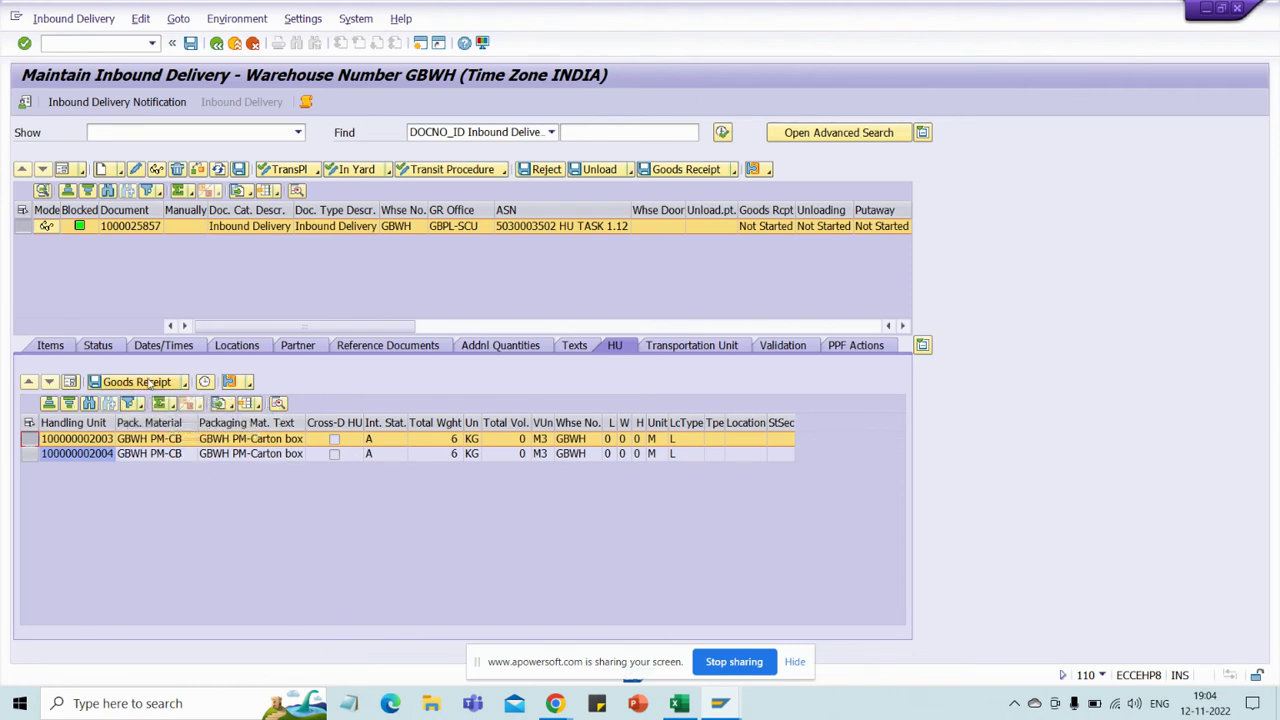
pyautogui.click(50, 346)
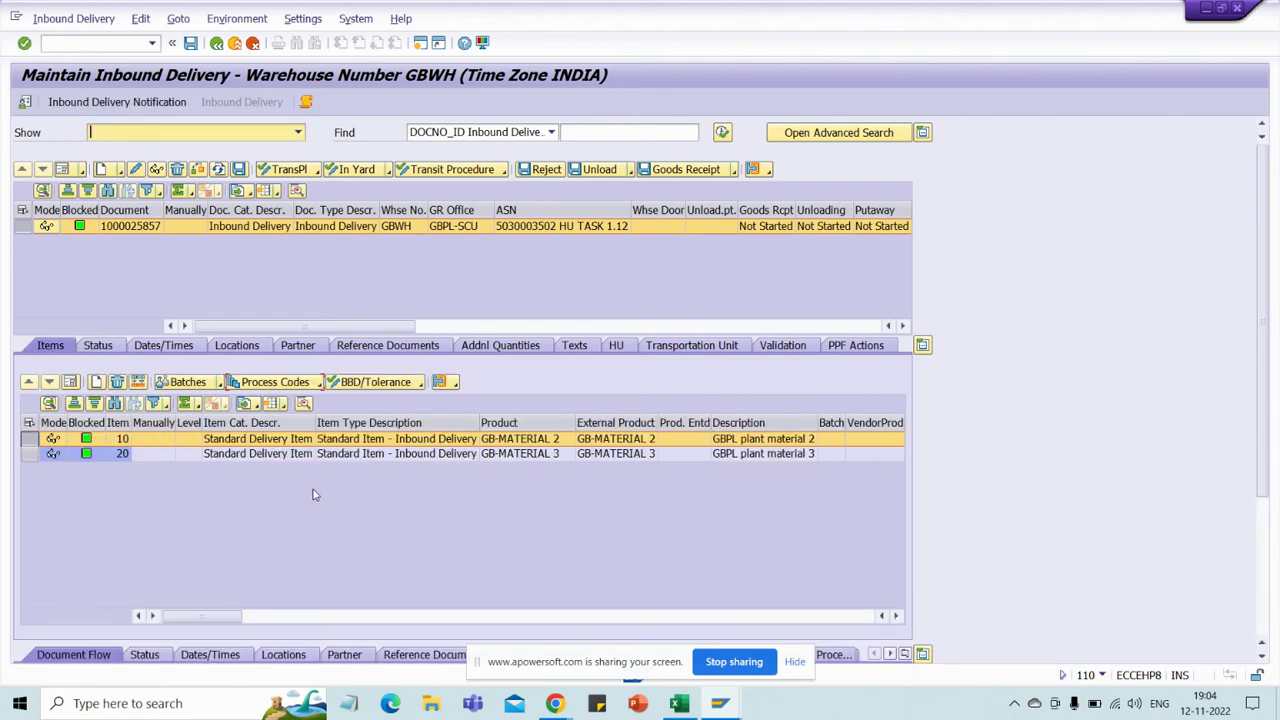
pyautogui.click(318, 387)
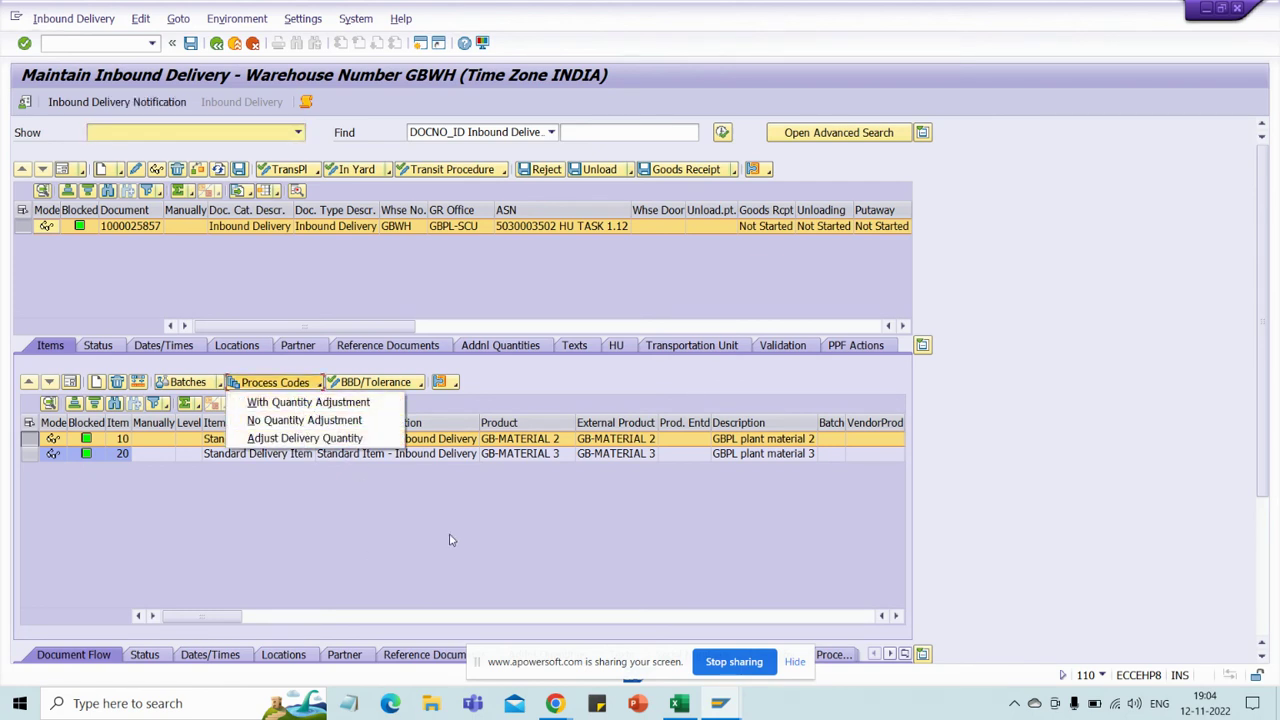
pyautogui.click(547, 521)
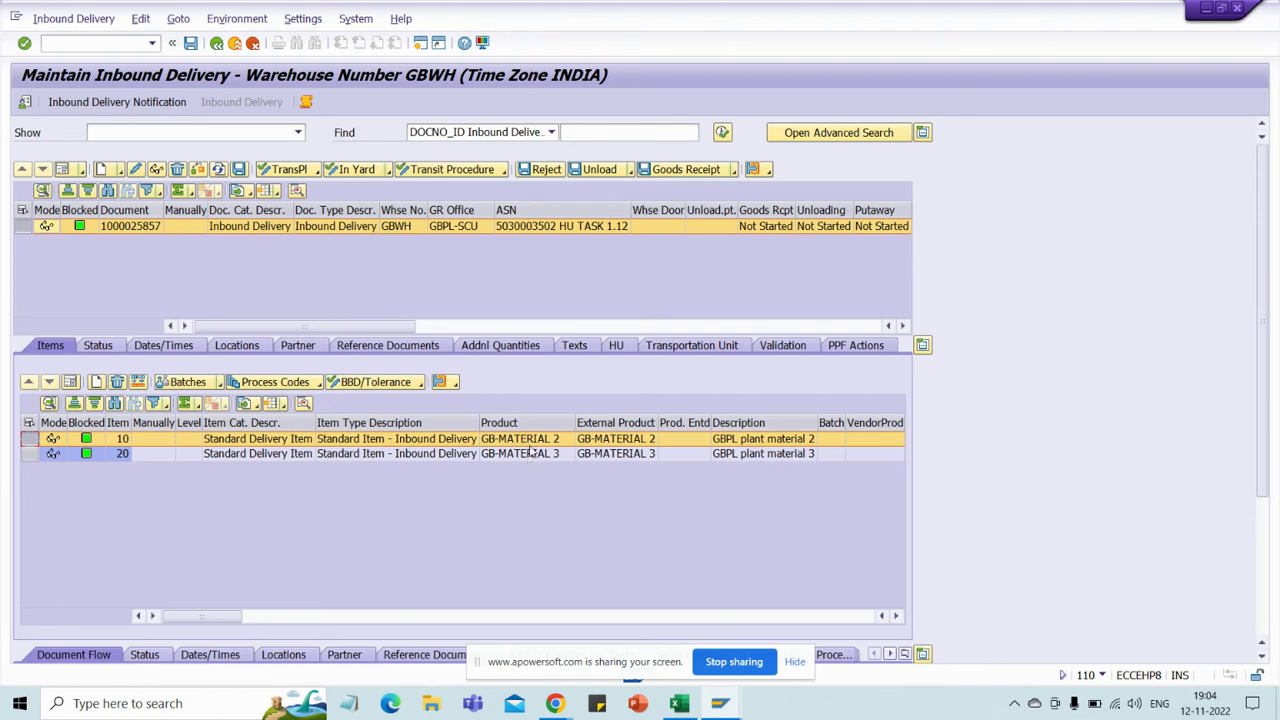
# - Post the goods receipt for the entire HU TASK 1.12 inbound delivery
pyautogui.click(31, 228)
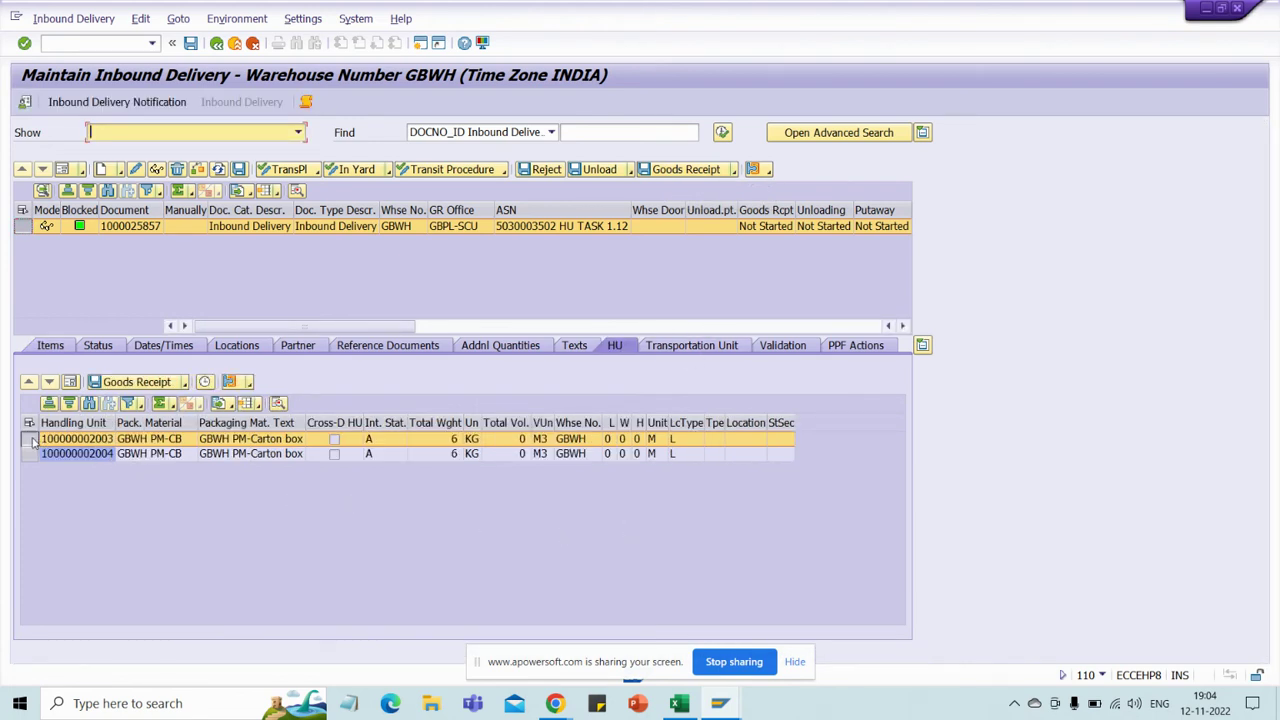
pyautogui.click(29, 455)
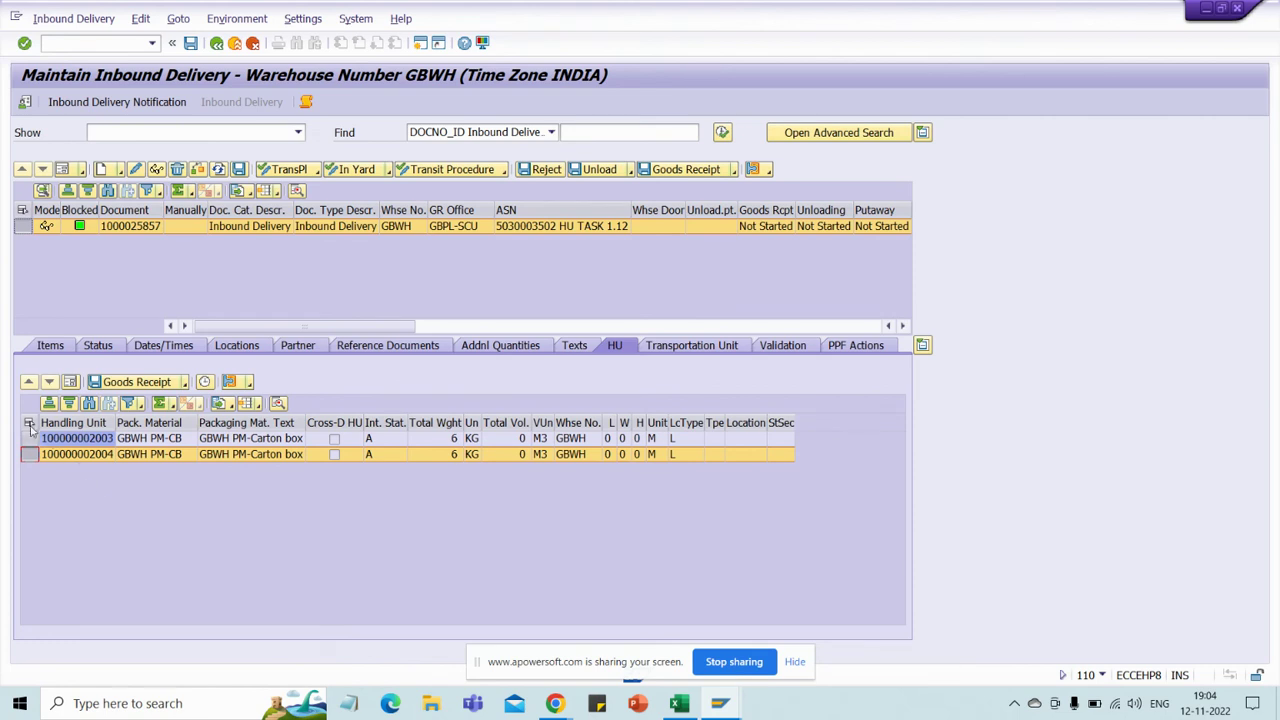
pyautogui.click(18, 228)
pyautogui.click(766, 226)
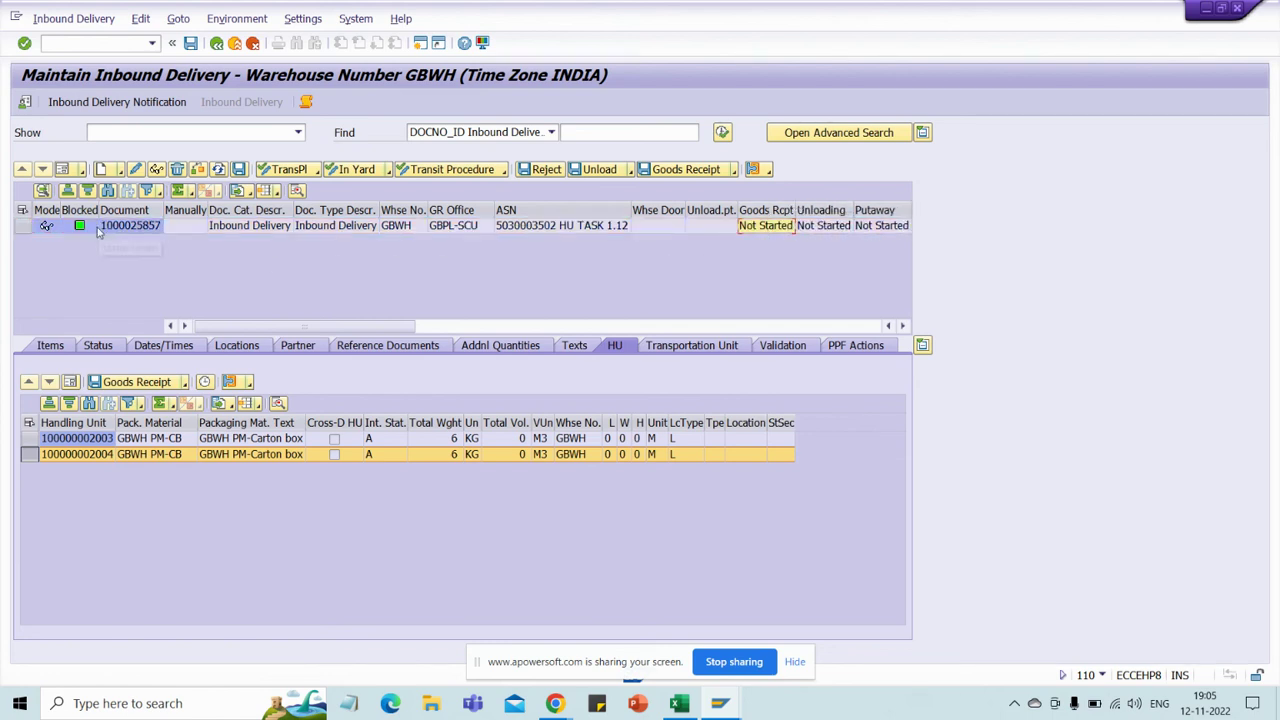
pyautogui.click(22, 226)
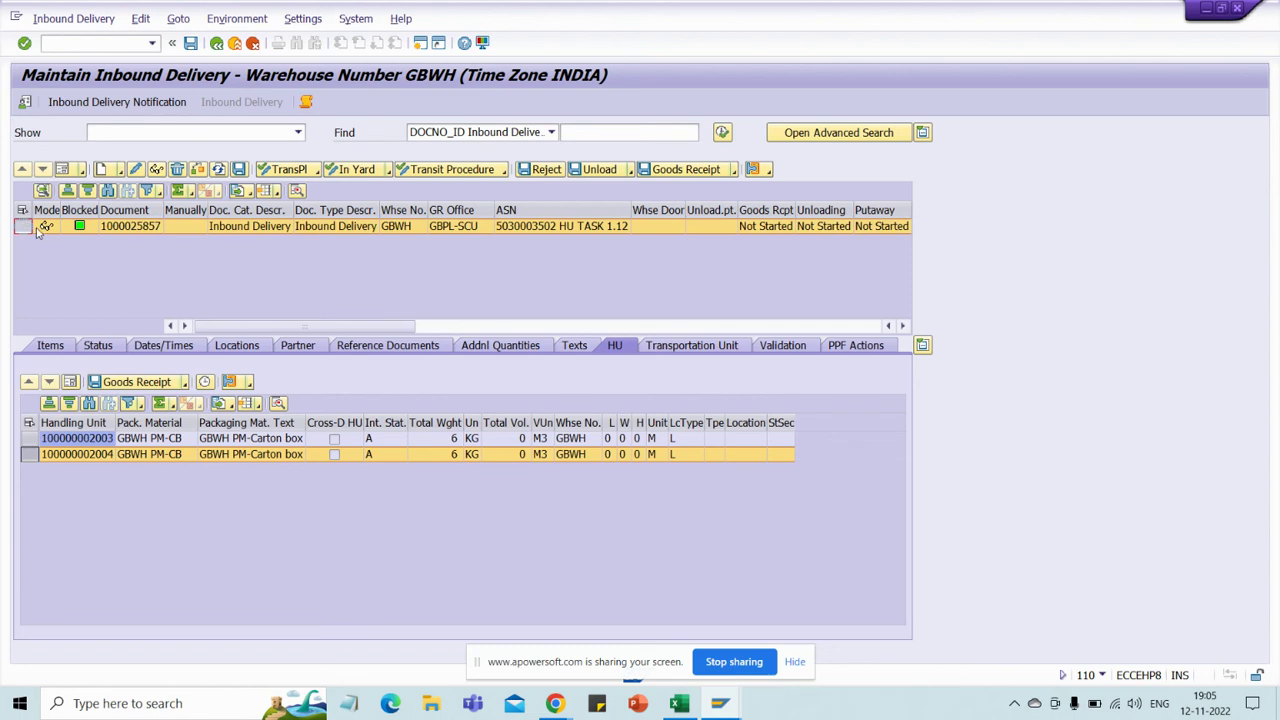
pyautogui.click(700, 172)
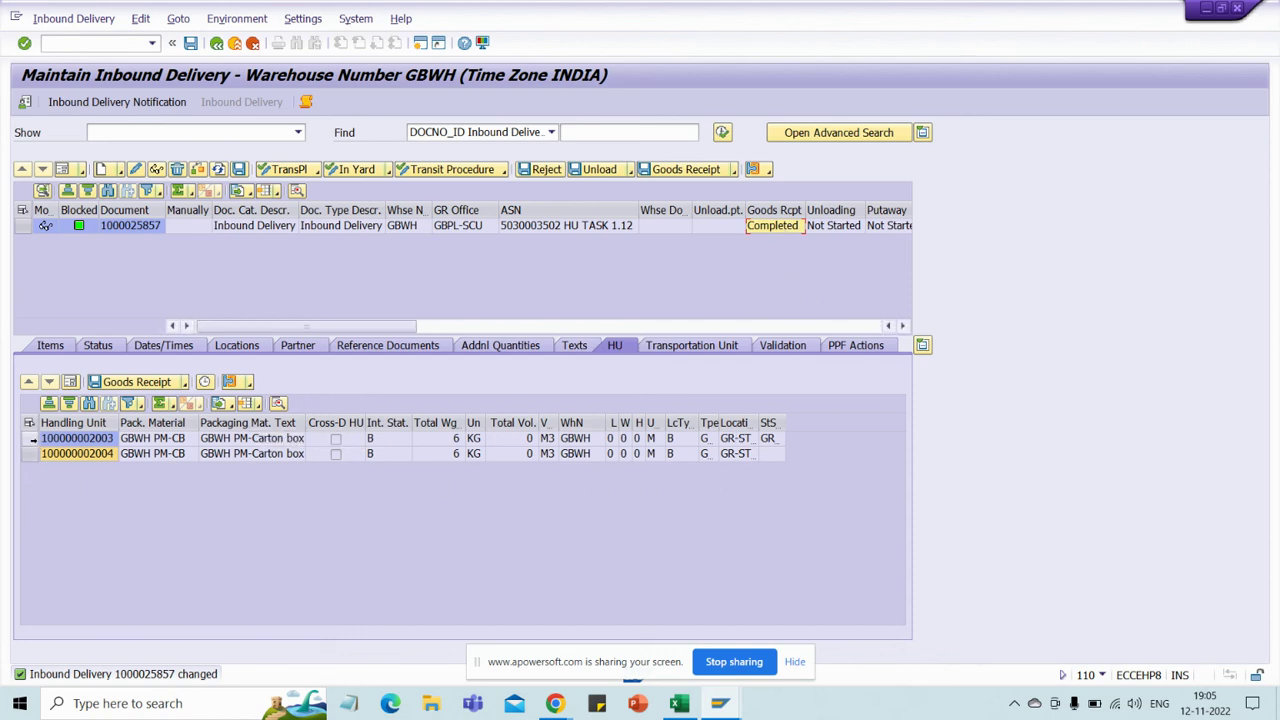
# - Reverse the goods receipt of the entire HU TASK 1.12 inbound delivery
pyautogui.click(30, 438)
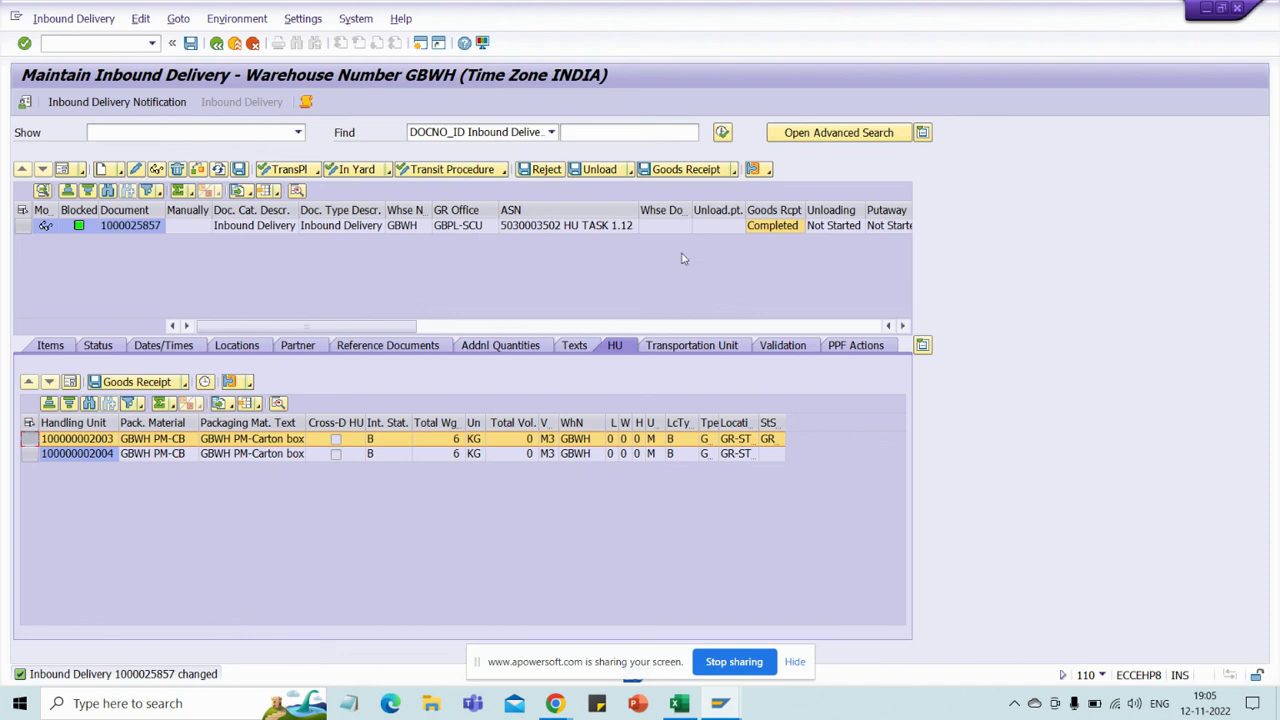
pyautogui.click(23, 226)
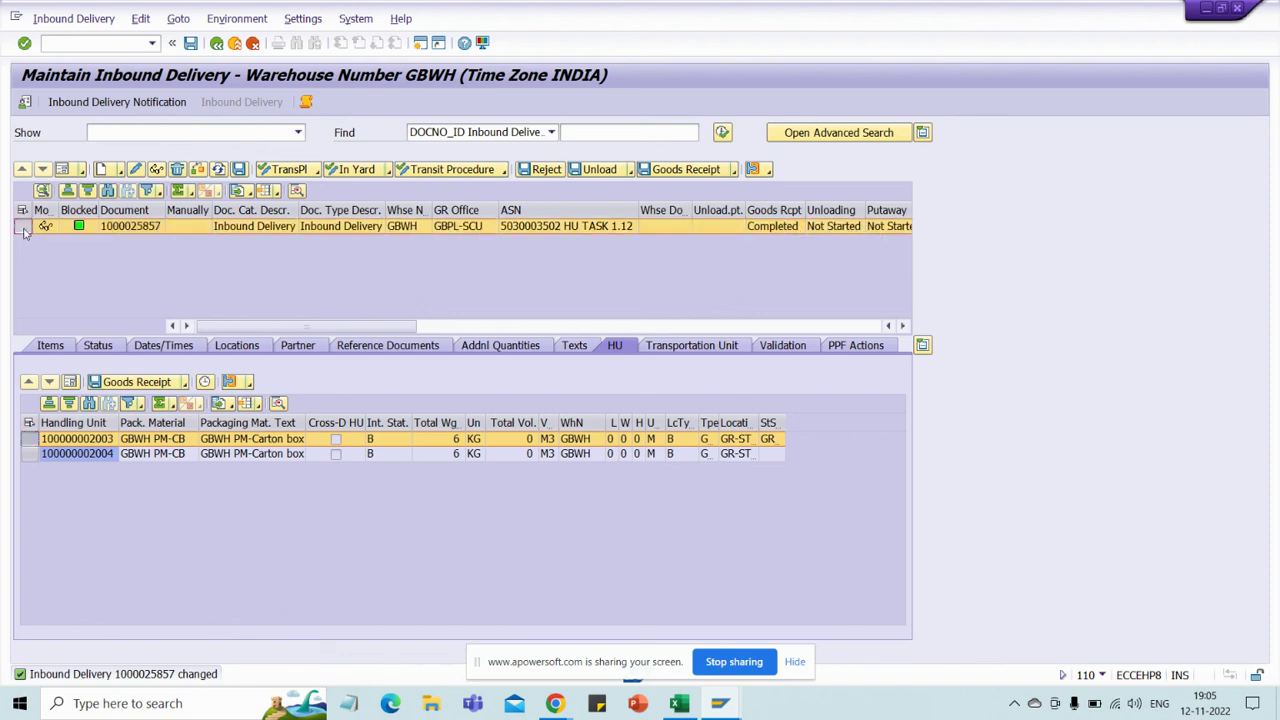
pyautogui.click(734, 171)
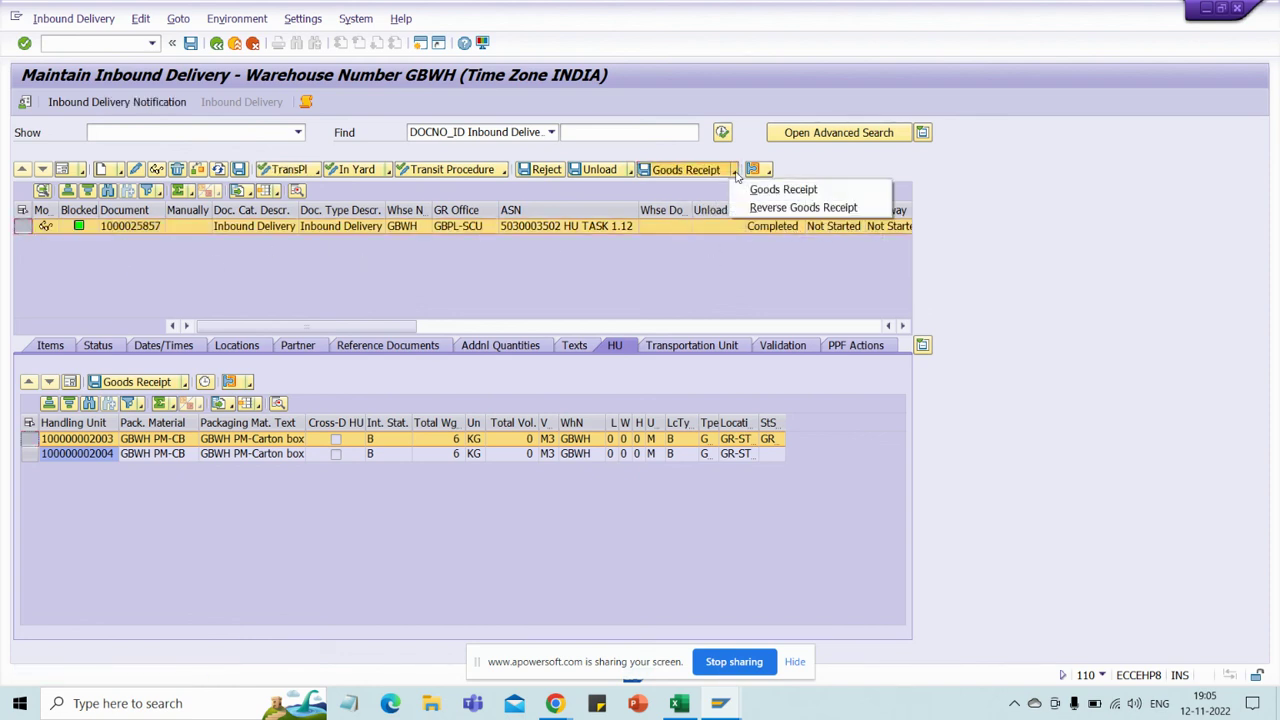
pyautogui.click(783, 208)
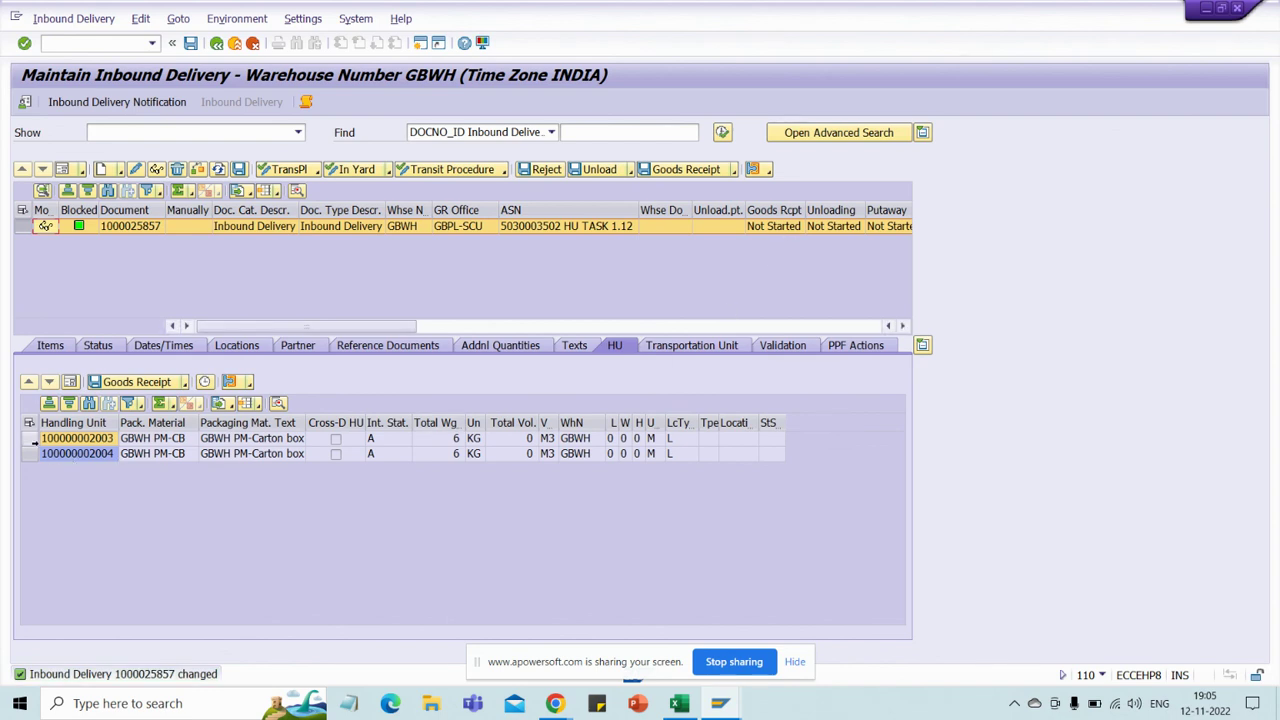
# - Post the goods receipt at handling unit level, separately for the first and the second GBWH PM-CB carton box
pyautogui.click(30, 439)
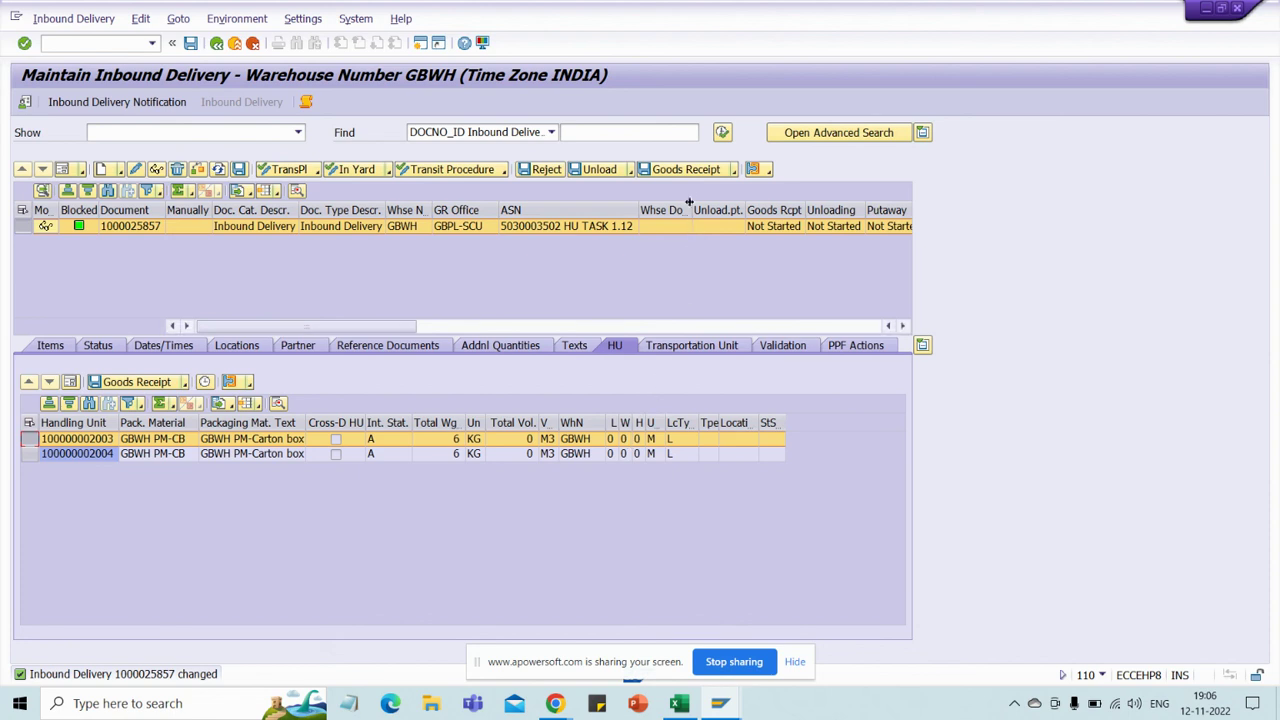
pyautogui.click(27, 228)
pyautogui.click(30, 440)
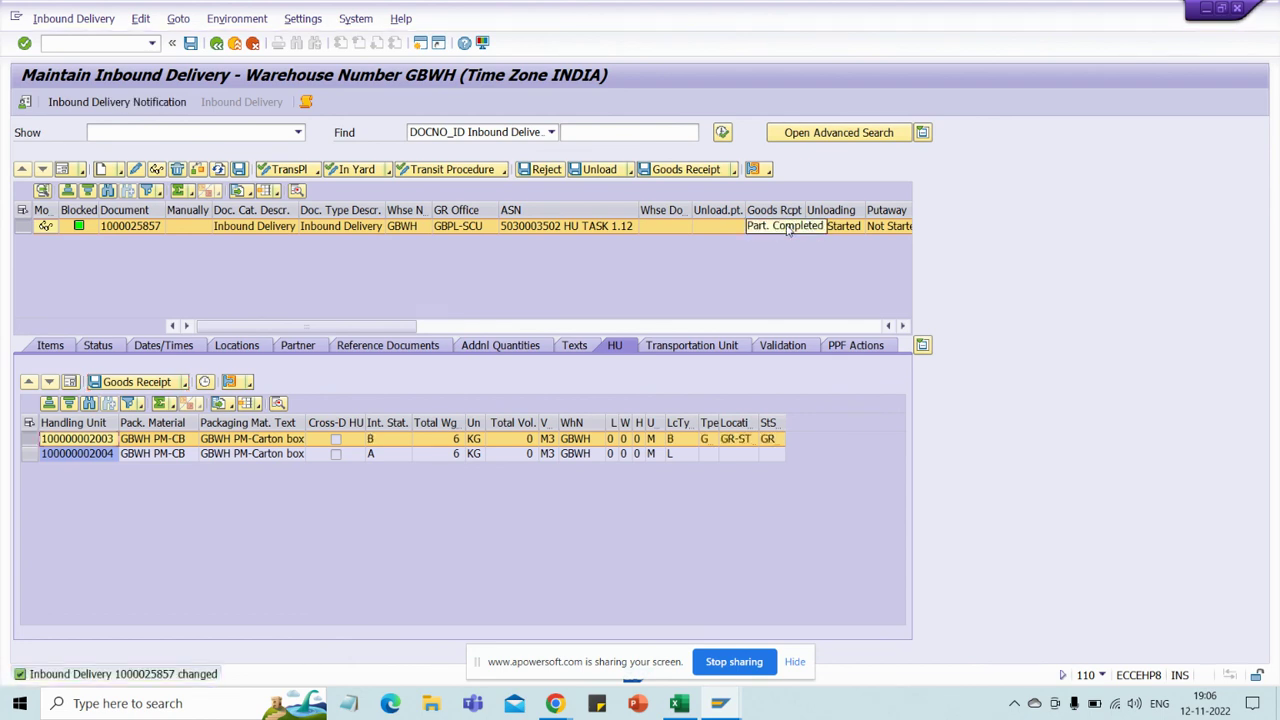
pyautogui.moveTo(744, 210); pyautogui.dragTo(741, 210)
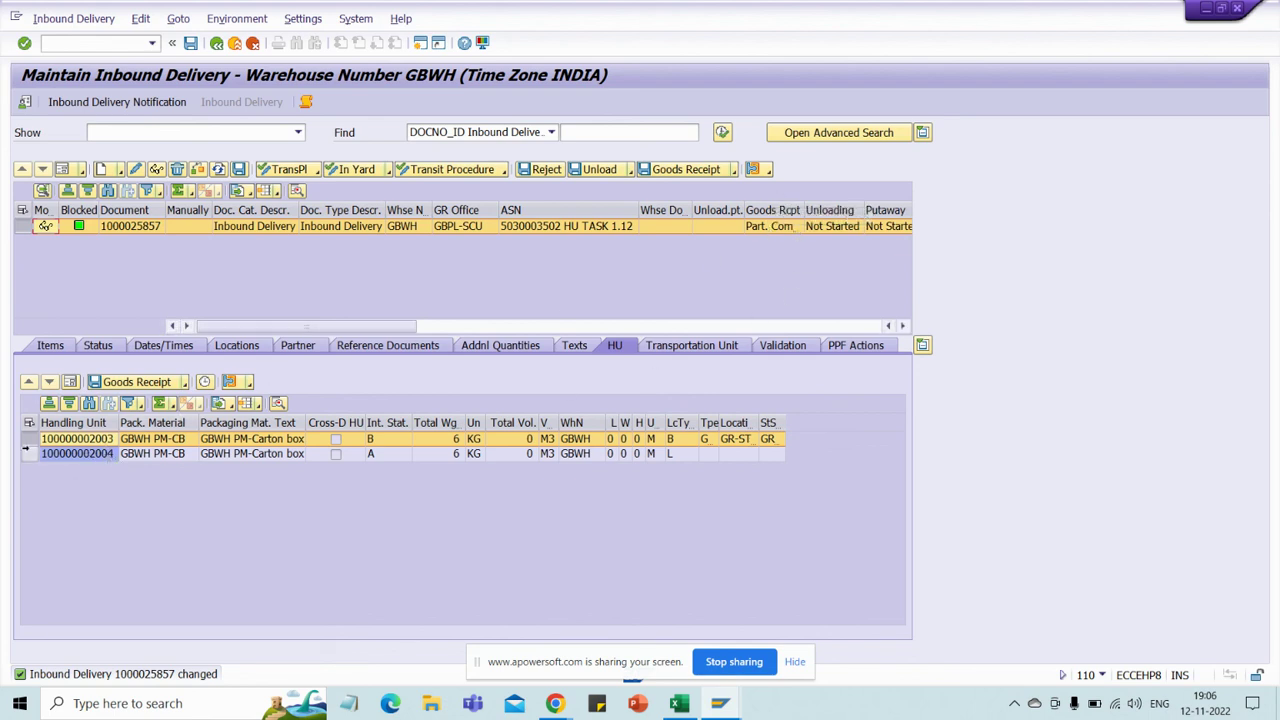
pyautogui.click(27, 453)
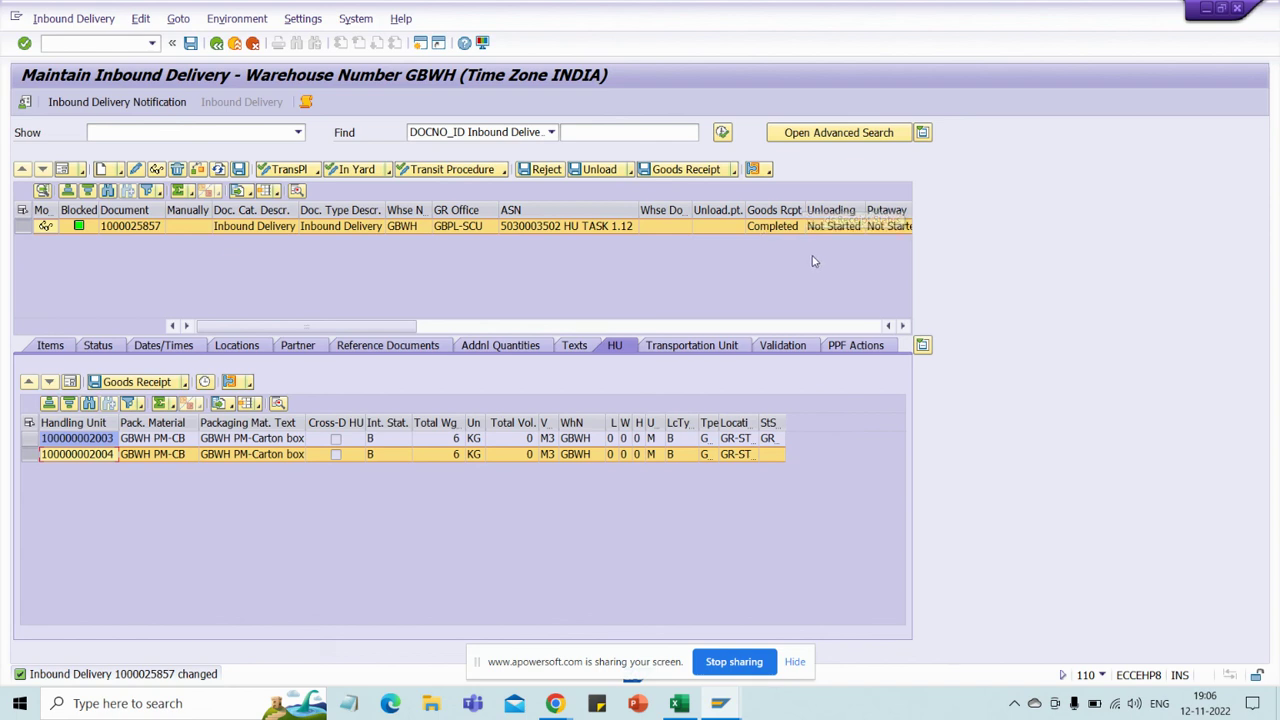
# - View the follow-on functions available for the HU TASK 1.12 inbound delivery
pyautogui.click(43, 22)
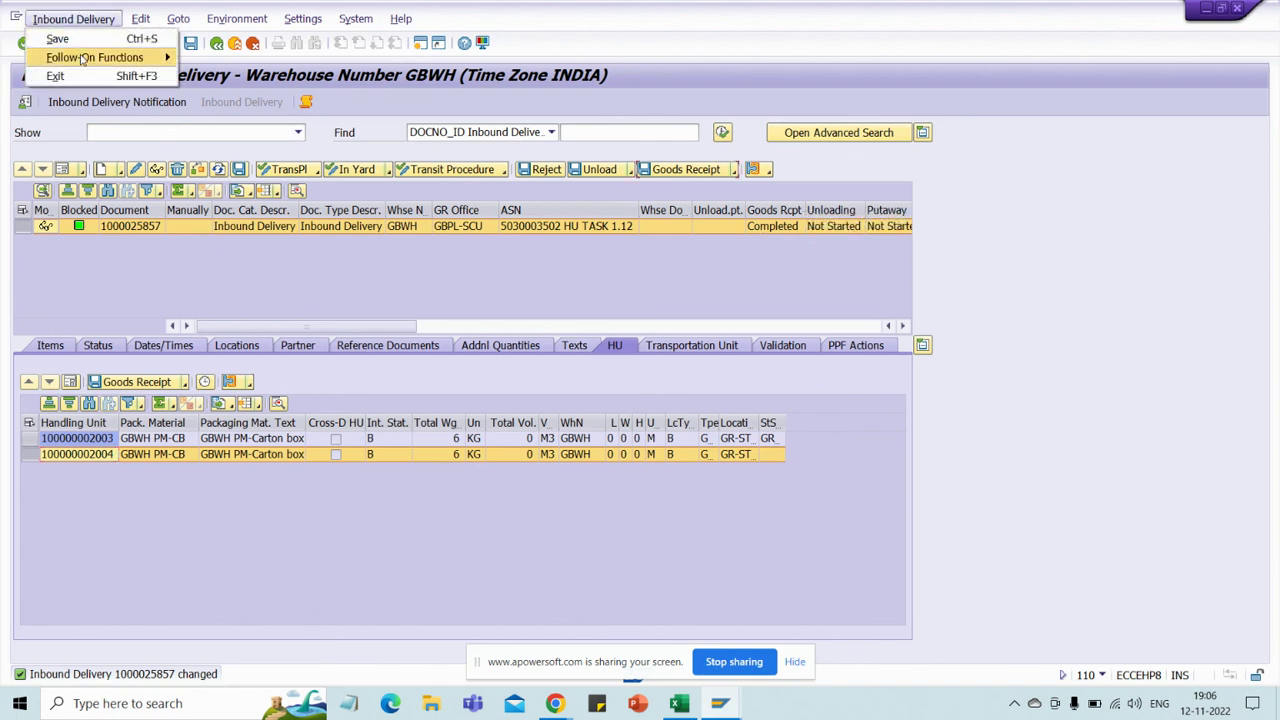
pyautogui.moveTo(100, 58)
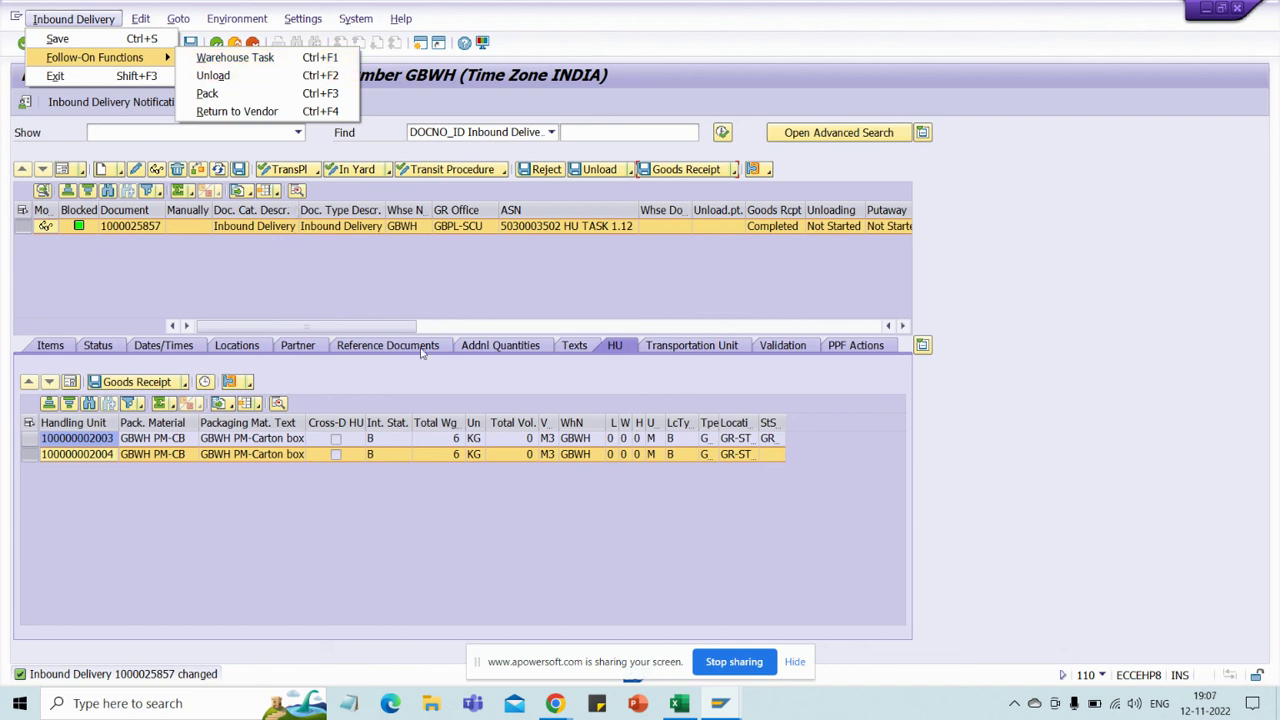
pyautogui.click(555, 703)
pyautogui.click(516, 623)
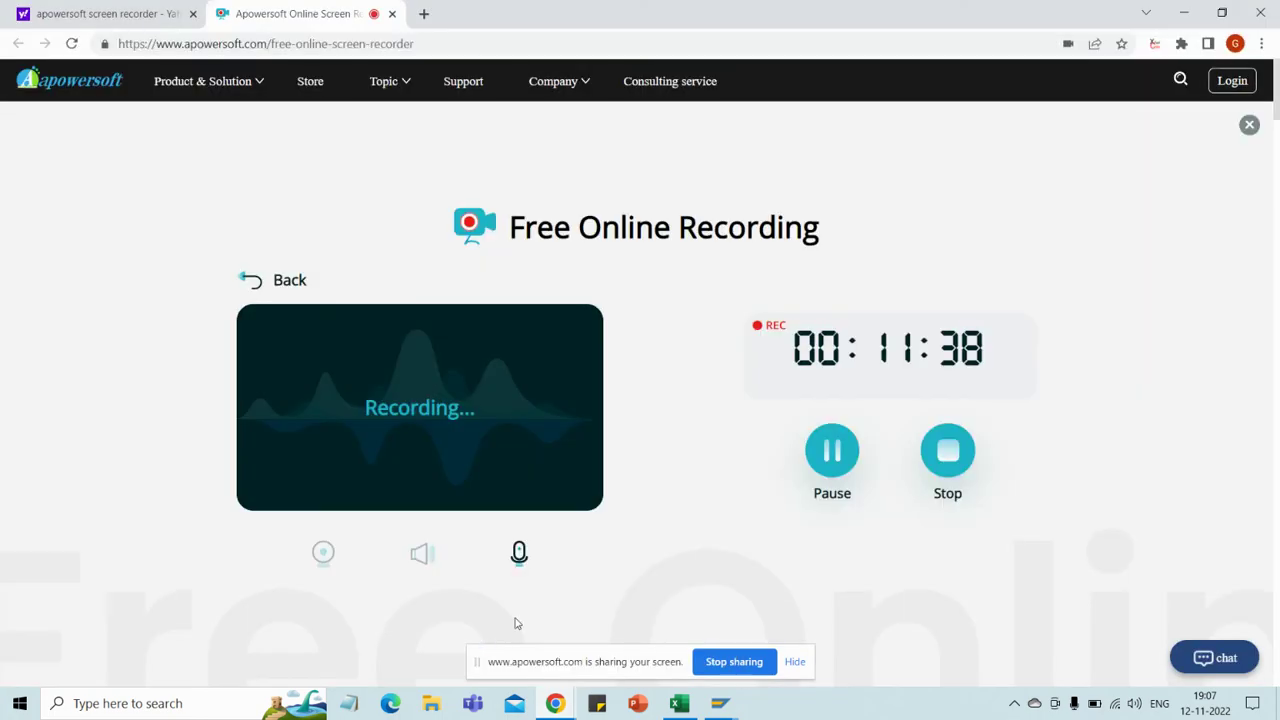